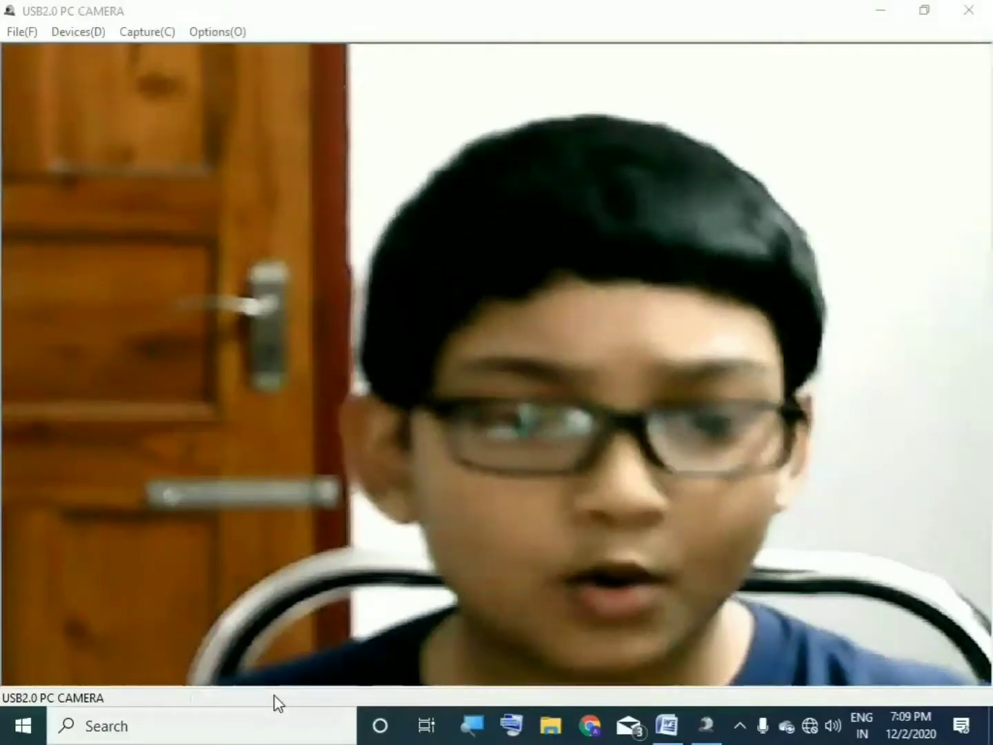
# Step: Bring the blank Word document in front of the USB2.0 PC Camera window
pyautogui.click(676, 738)
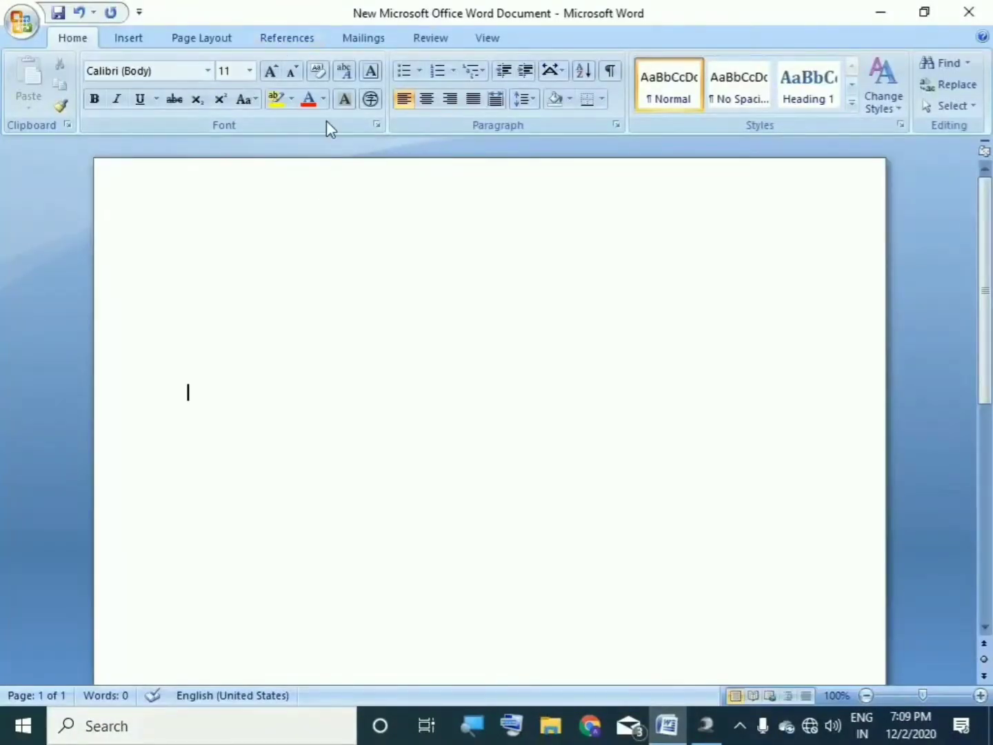
# Step: Type the To:, Company:-, Address:- and Date:- headings and the invitation paragraph in 16-pt Times New Roman
pyautogui.click(357, 40)
pyautogui.click(95, 37)
pyautogui.click(351, 40)
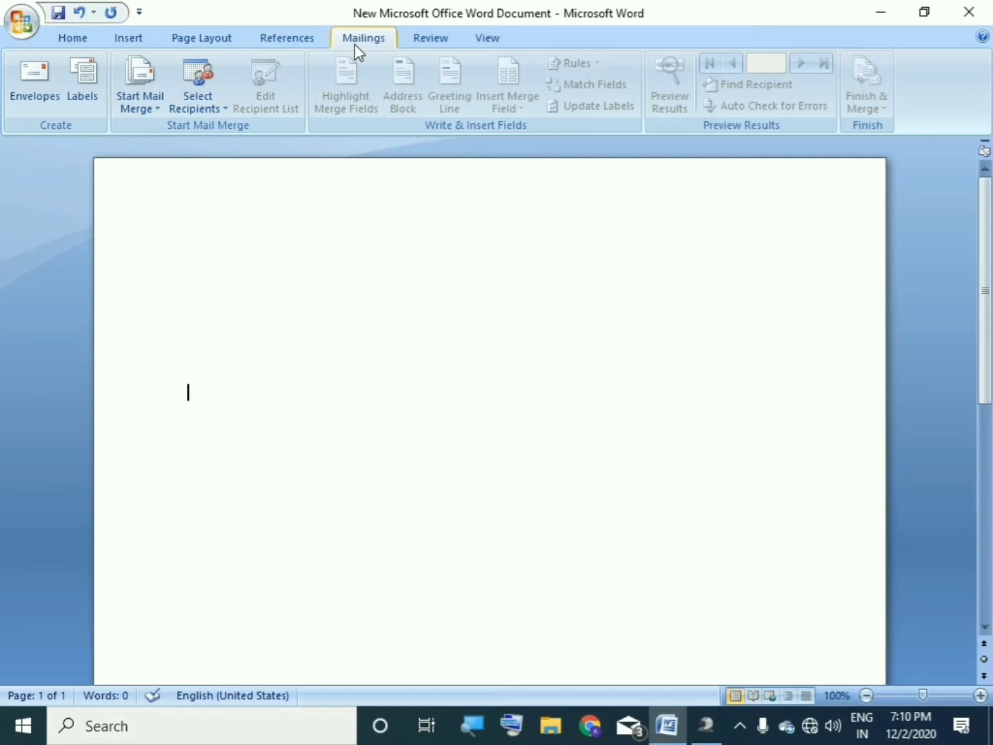
pyautogui.click(68, 35)
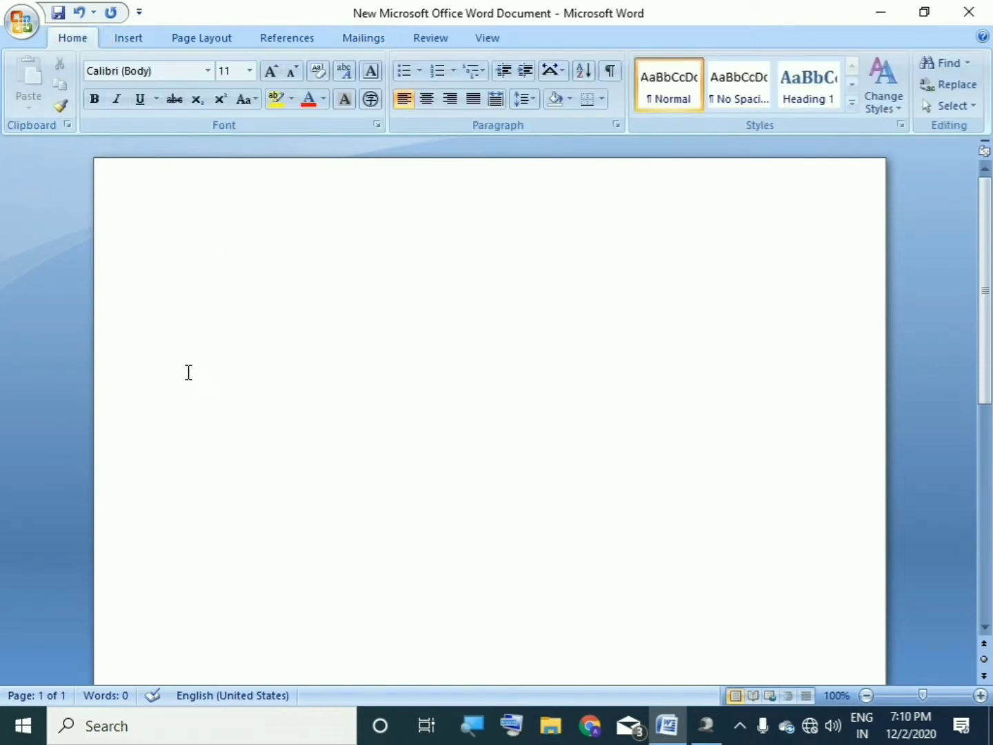
pyautogui.press('Return')
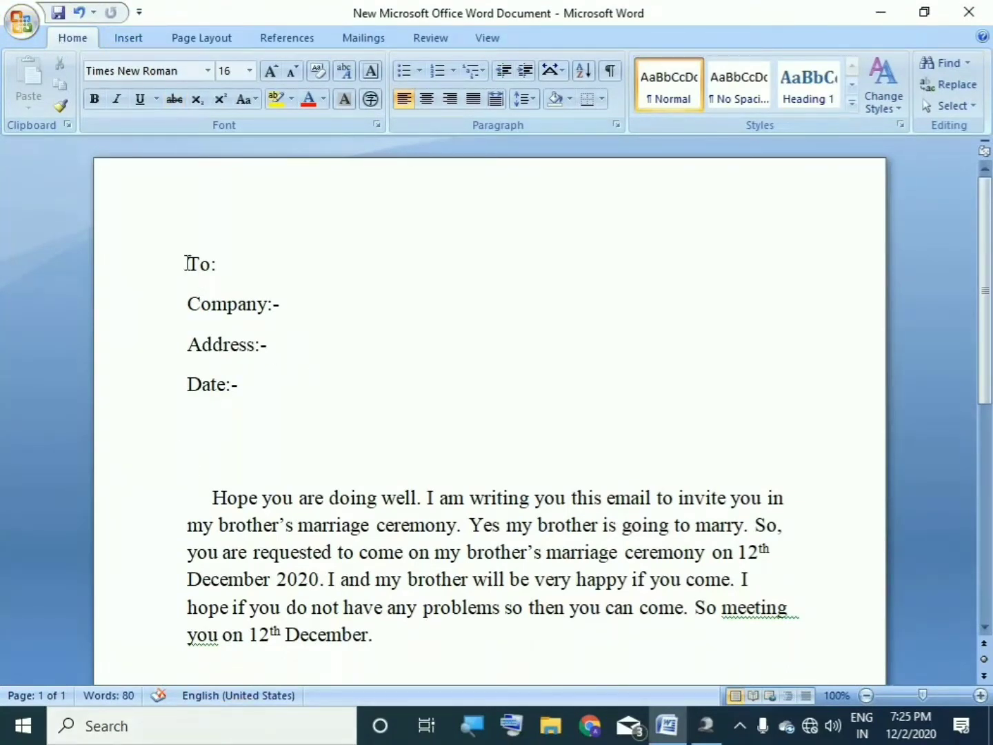
# Step: Launch the Step by Step Mail Merge Wizard from Mailings, with Letters as document type
pyautogui.moveTo(989, 294)
pyautogui.mouseDown()
pyautogui.moveTo(991, 524)
pyautogui.moveTo(989, 313)
pyautogui.mouseUp()
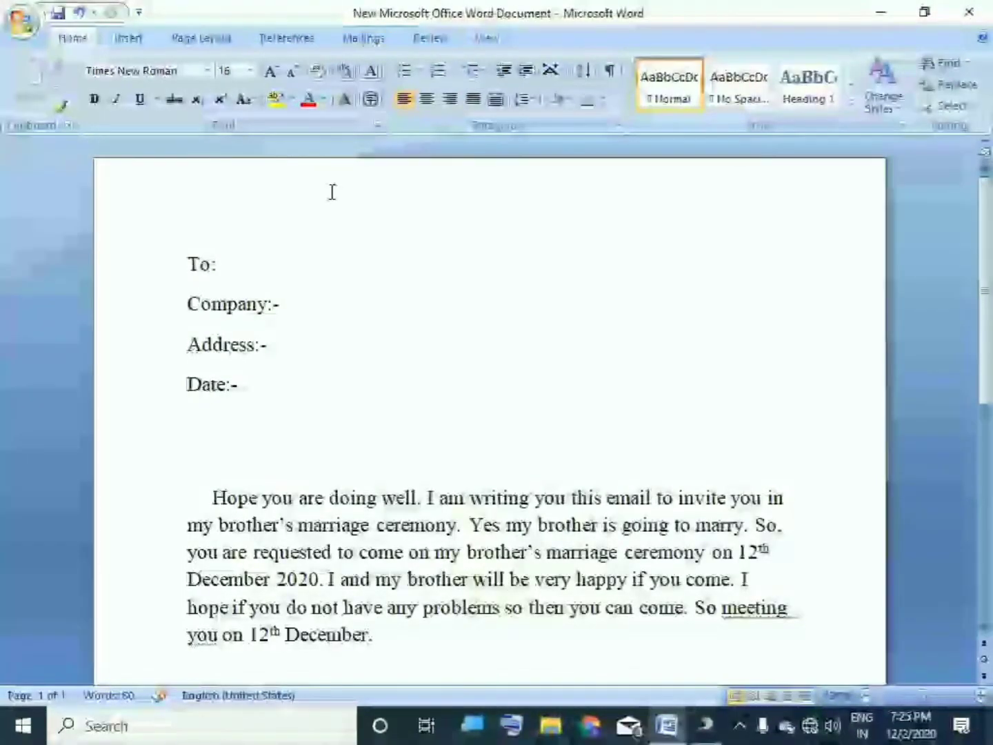
pyautogui.click(371, 39)
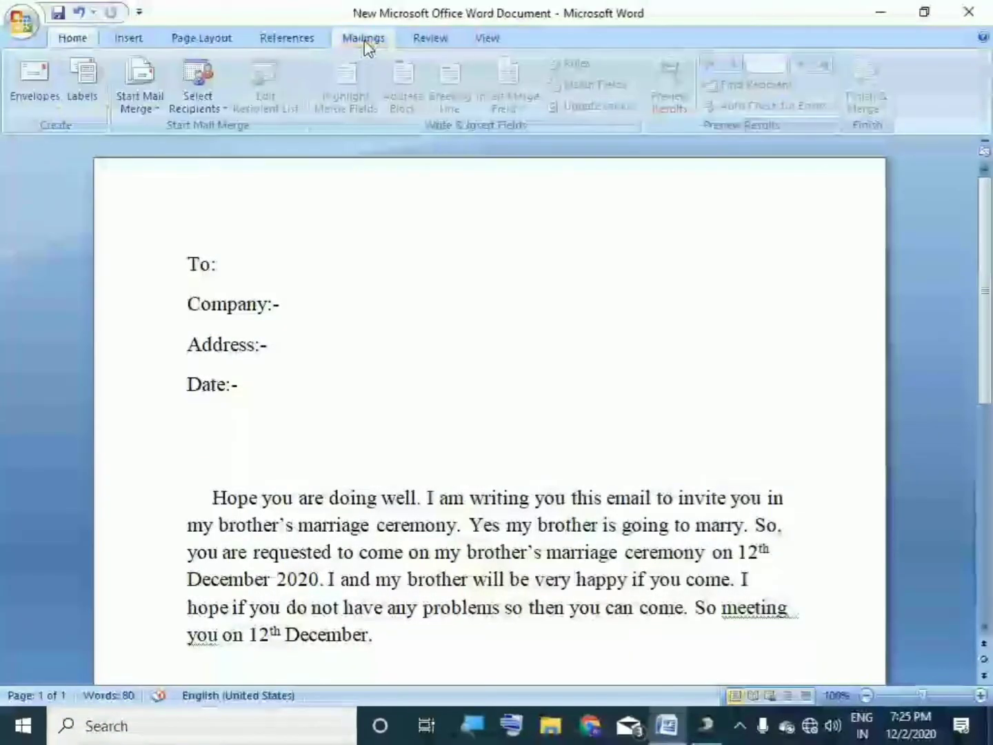
pyautogui.click(143, 104)
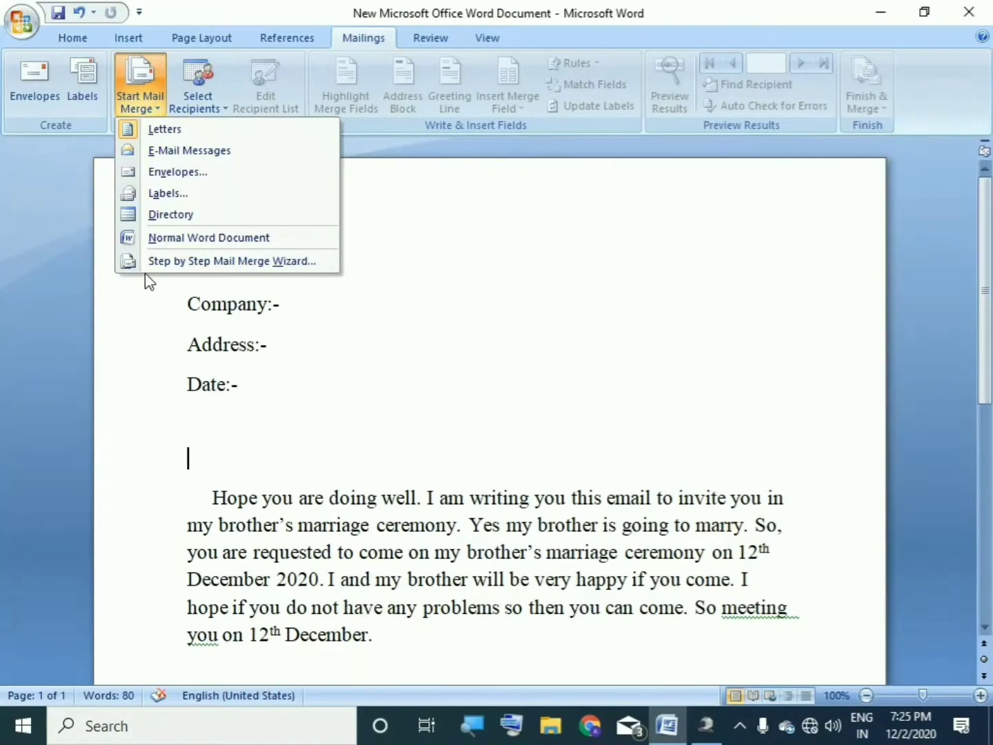
pyautogui.click(184, 263)
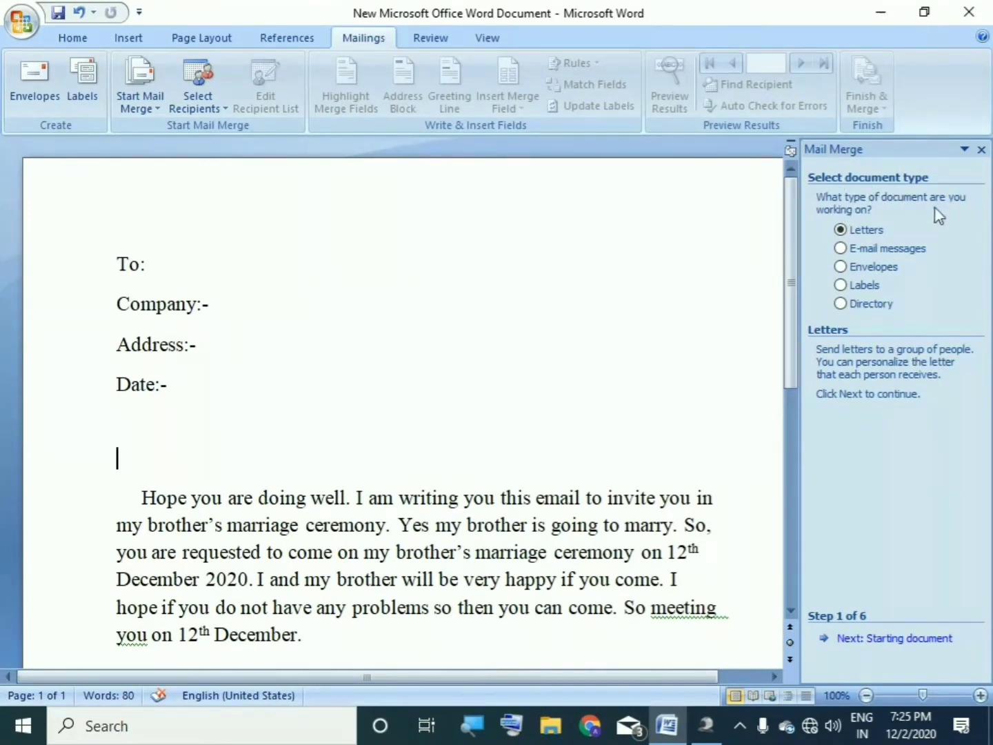
# Step: Advance the wizard to step 2, keeping the current document as the starting document
pyautogui.click(738, 726)
pyautogui.click(738, 726)
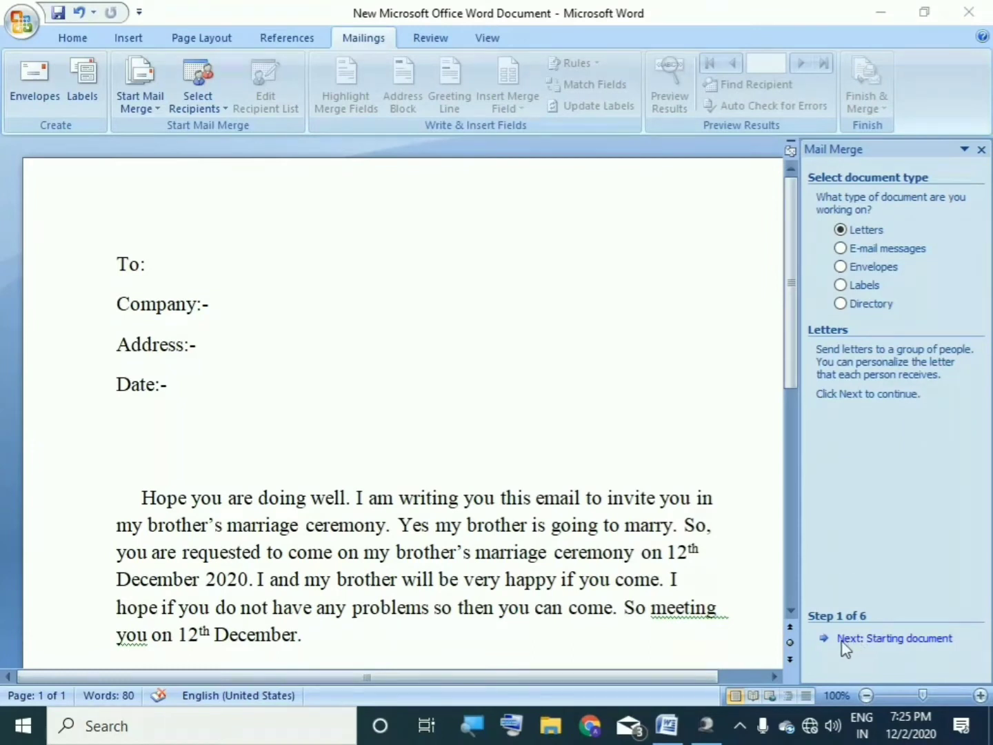
pyautogui.click(900, 645)
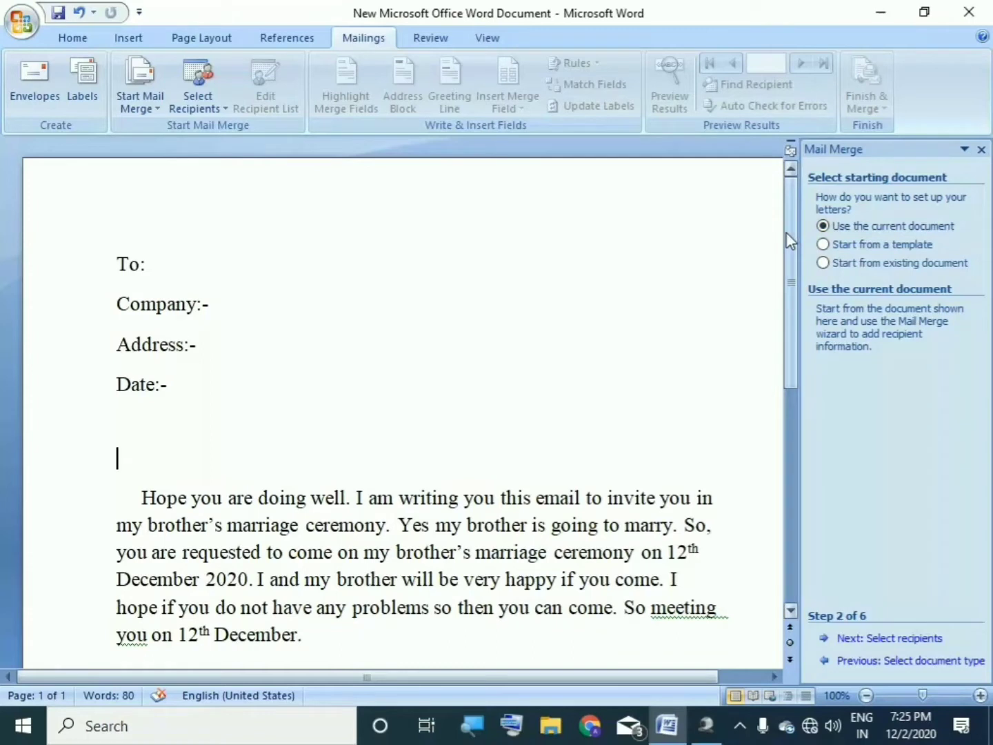
pyautogui.moveTo(786, 237); pyautogui.dragTo(770, 388)
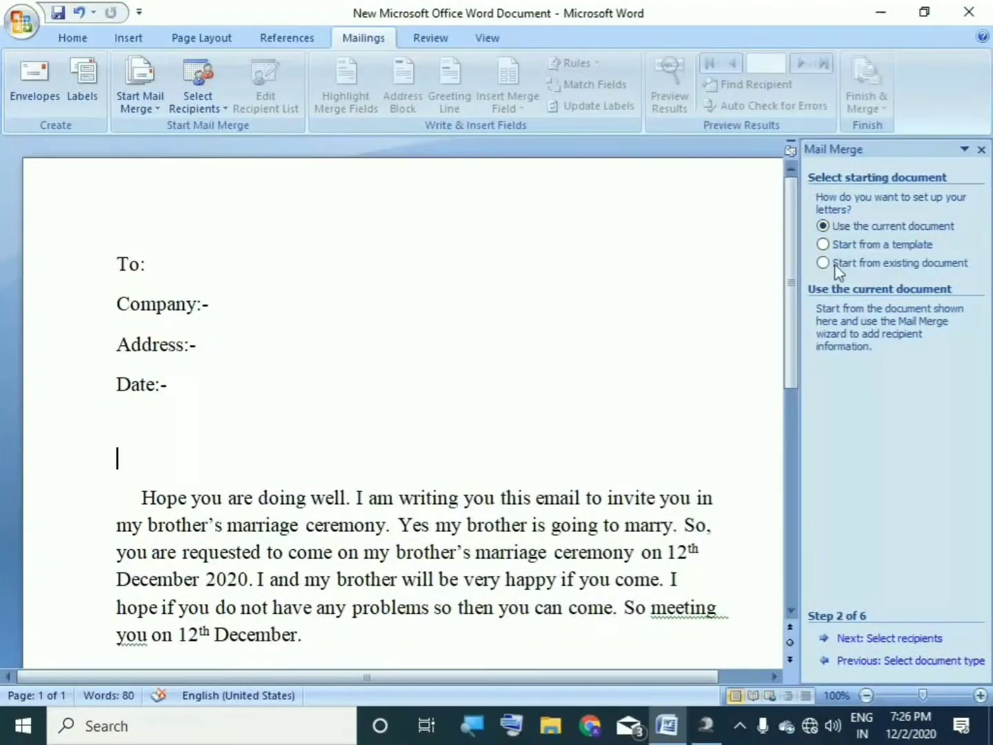
# Step: Move to step 3, choose Type a new list, and create a new address list
pyautogui.click(900, 639)
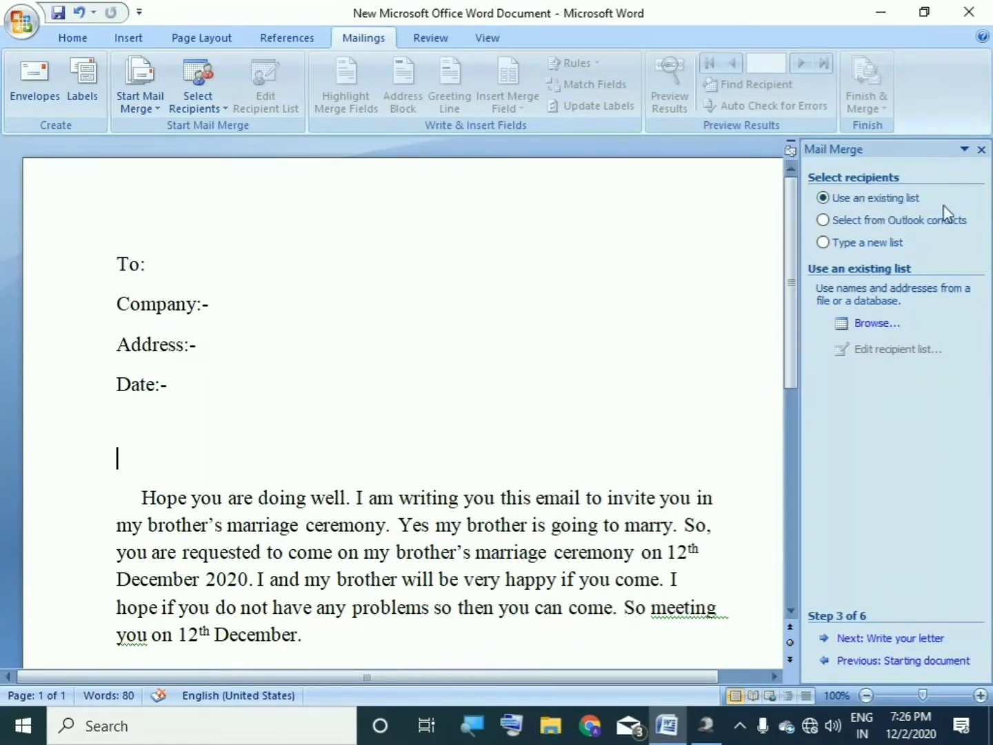
pyautogui.click(823, 242)
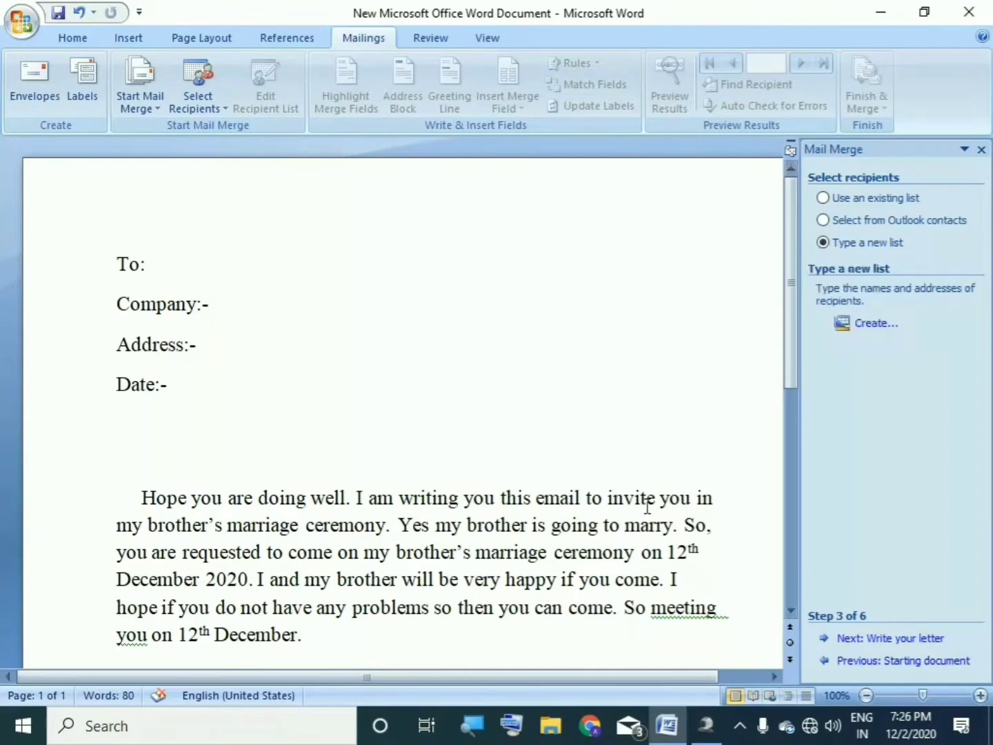
pyautogui.click(876, 324)
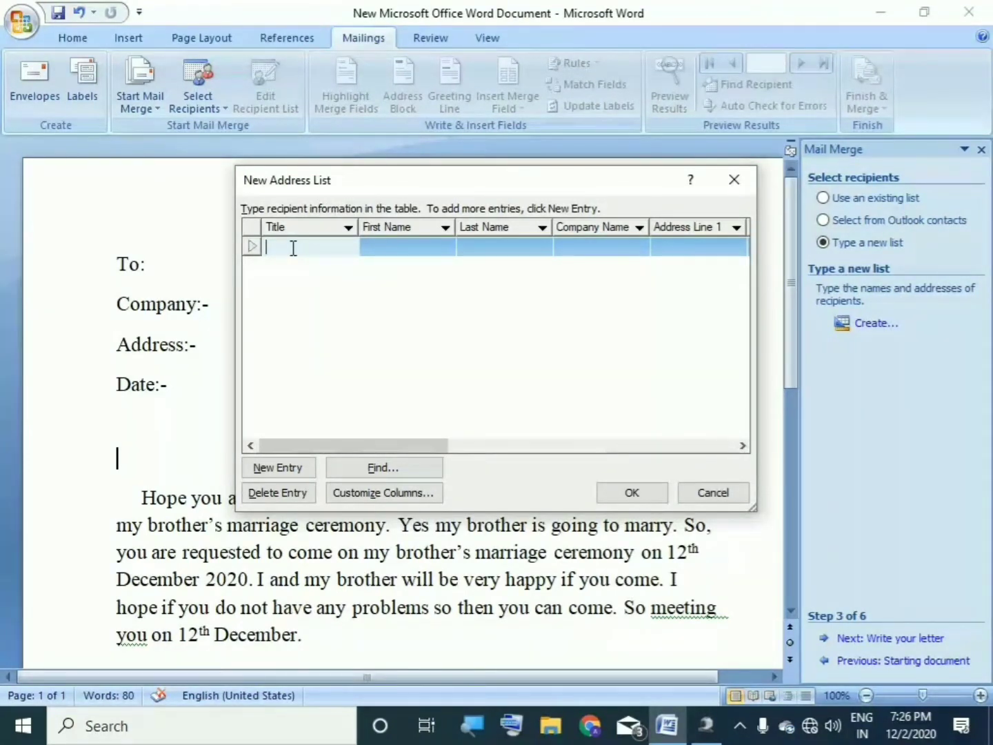
# Step: Enter the first recipient: title Mr., first and last name, and company 'Postal Departmant'
pyautogui.write('Mr.')
pyautogui.click(369, 246)
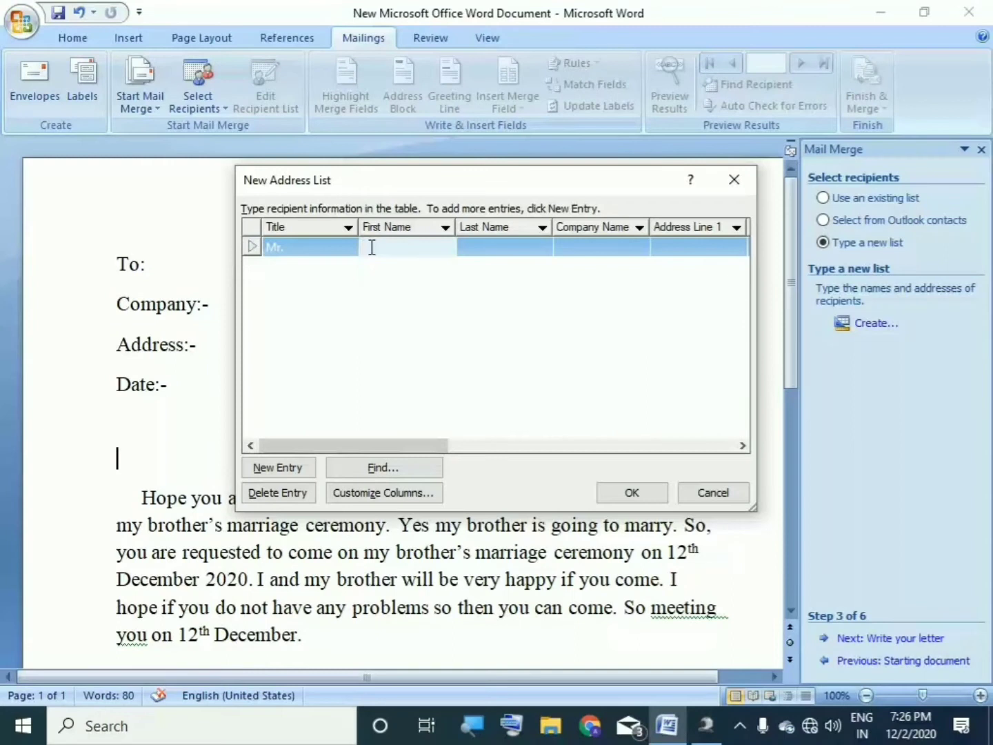
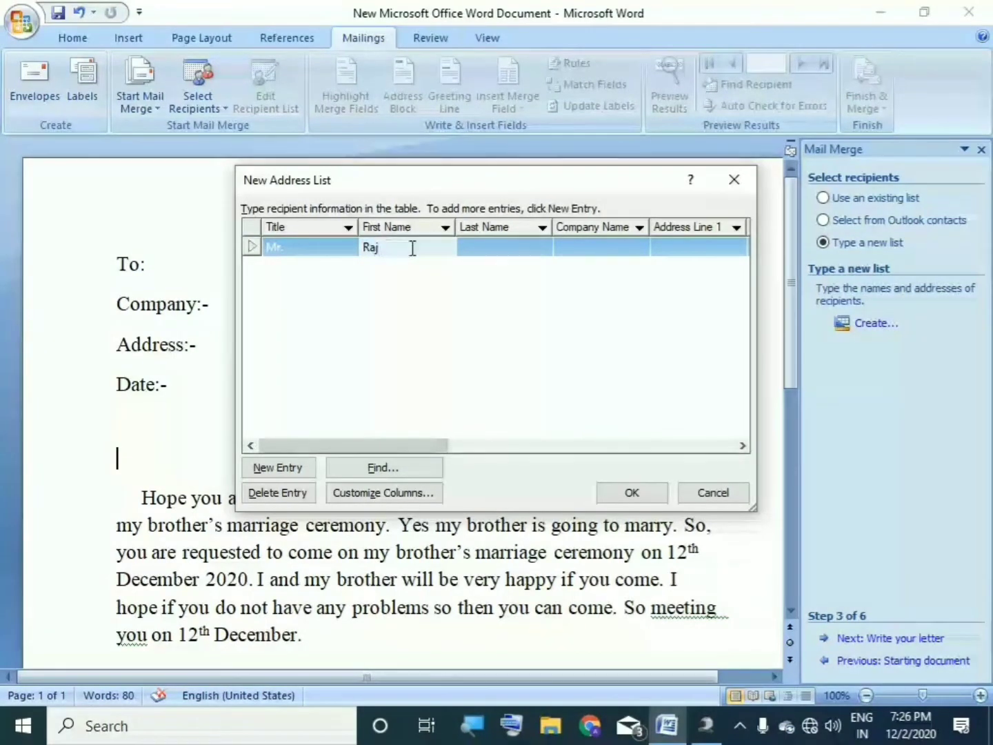
pyautogui.click(476, 247)
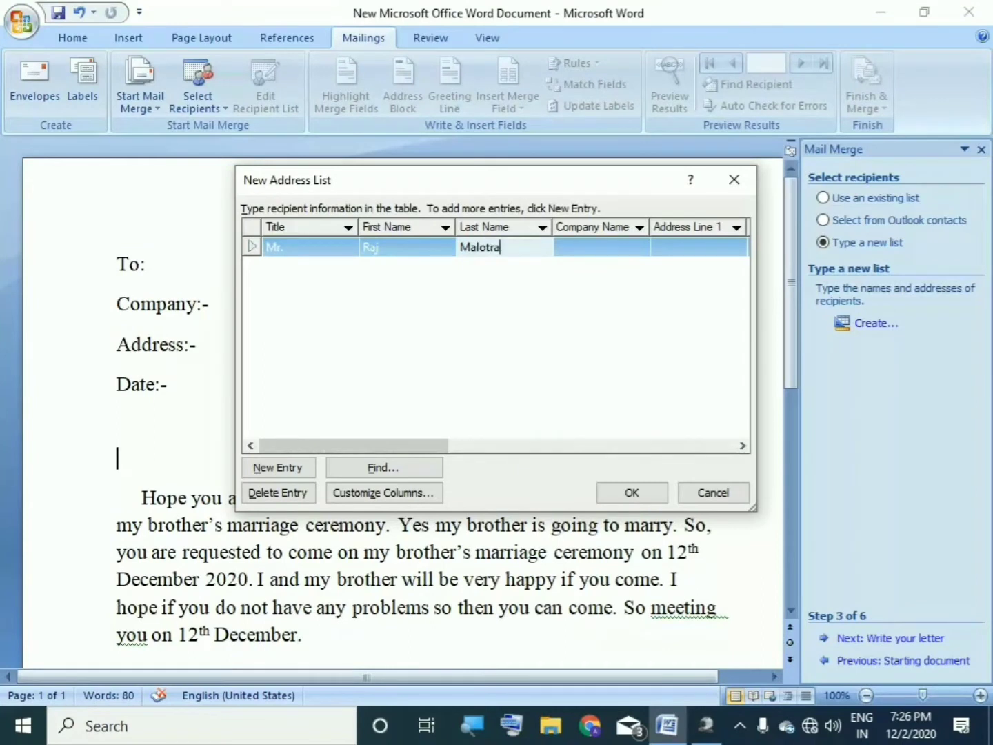
pyautogui.click(565, 247)
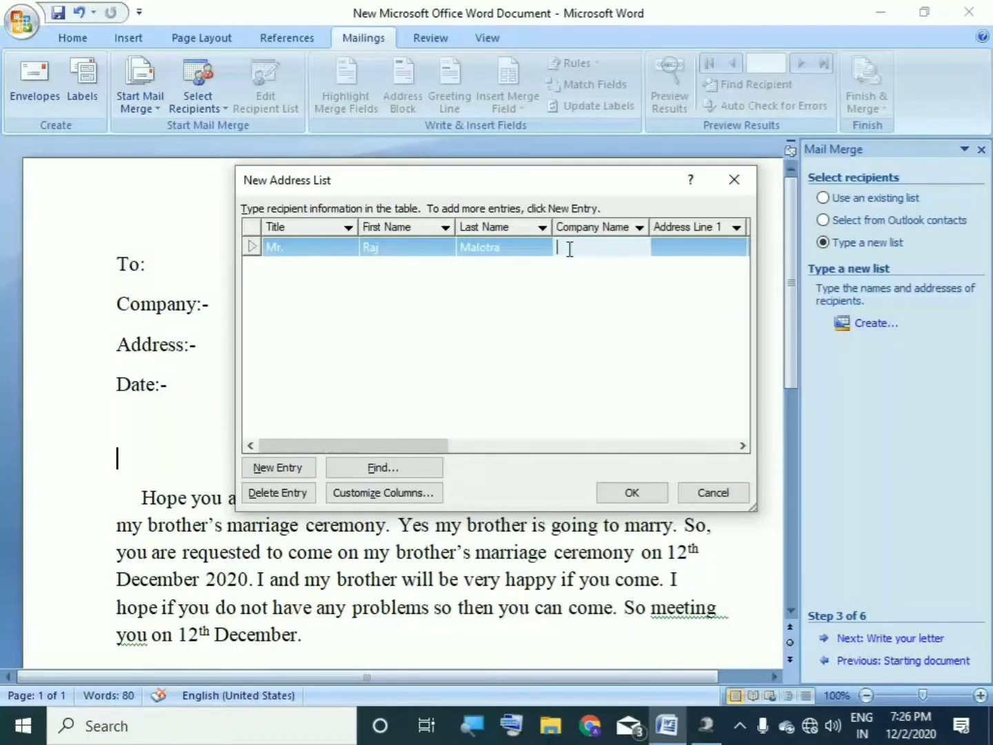
pyautogui.write('Postal Departmant')
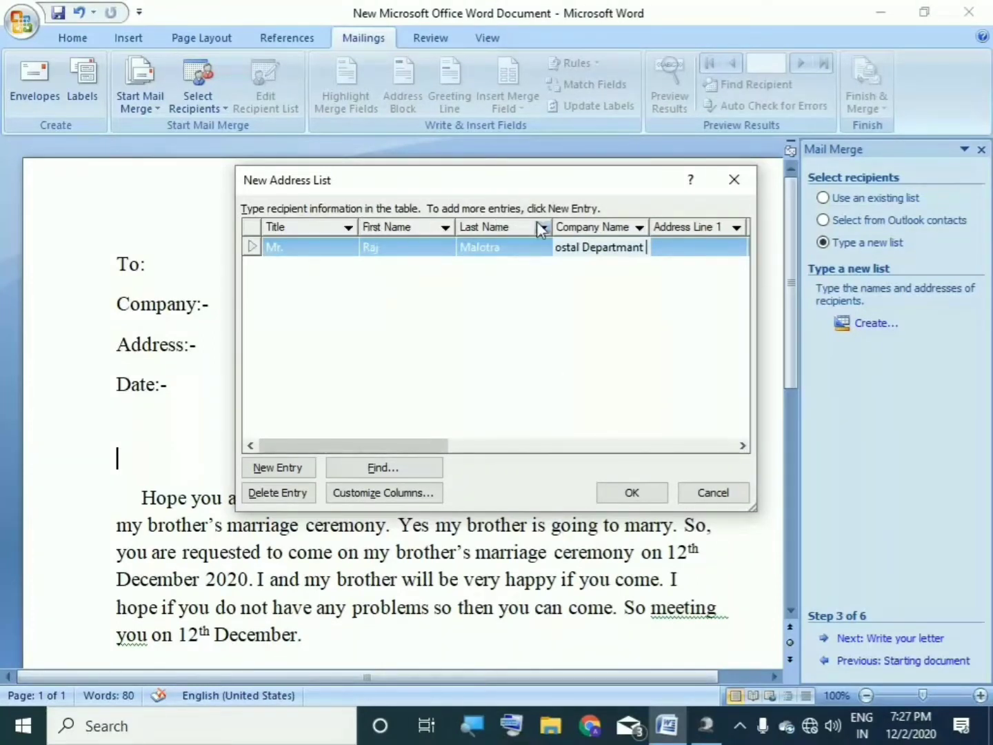
pyautogui.moveTo(384, 447); pyautogui.dragTo(350, 423)
pyautogui.click(486, 349)
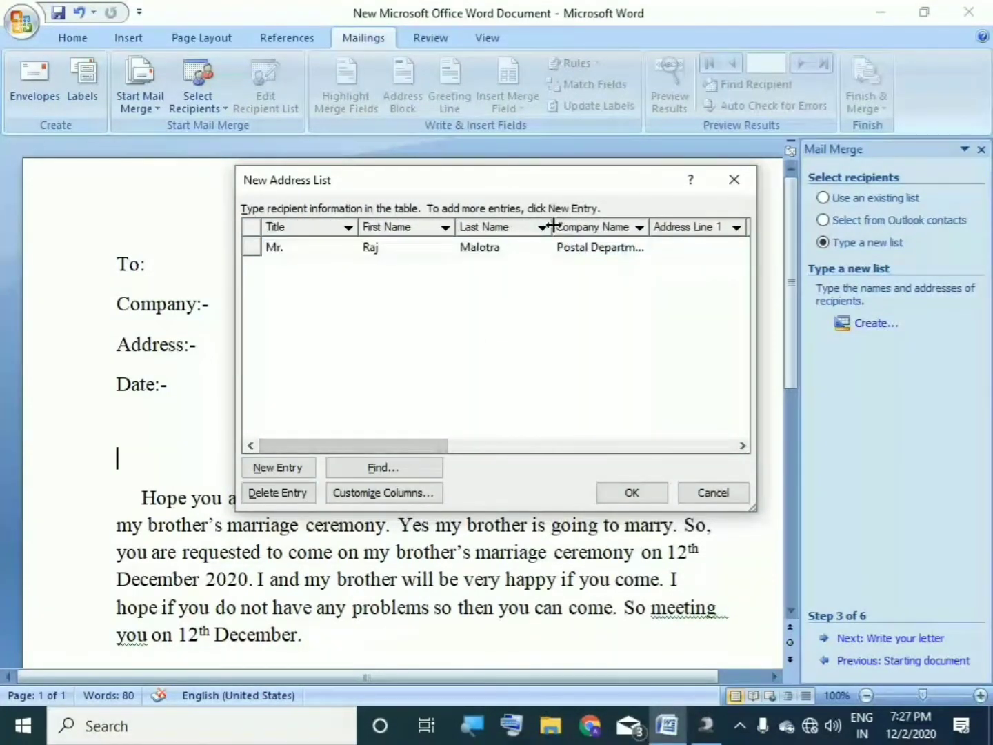
pyautogui.click(289, 254)
pyautogui.click(610, 249)
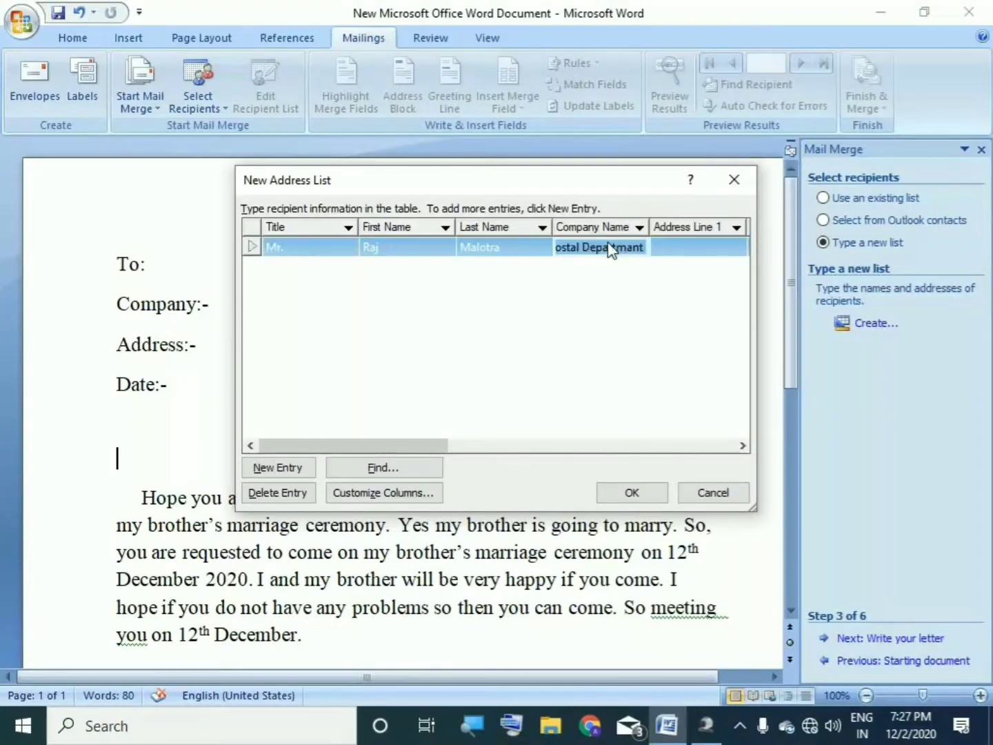
# Step: Add a new field named Post right after Last Name in Customize Columns
pyautogui.click(378, 497)
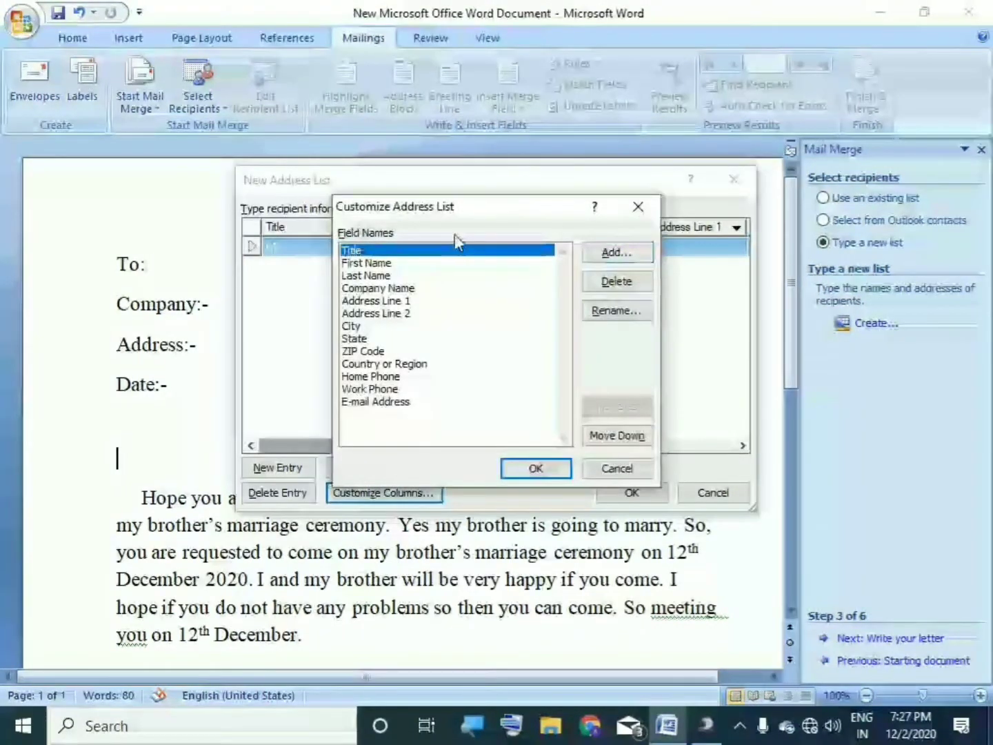
pyautogui.click(356, 276)
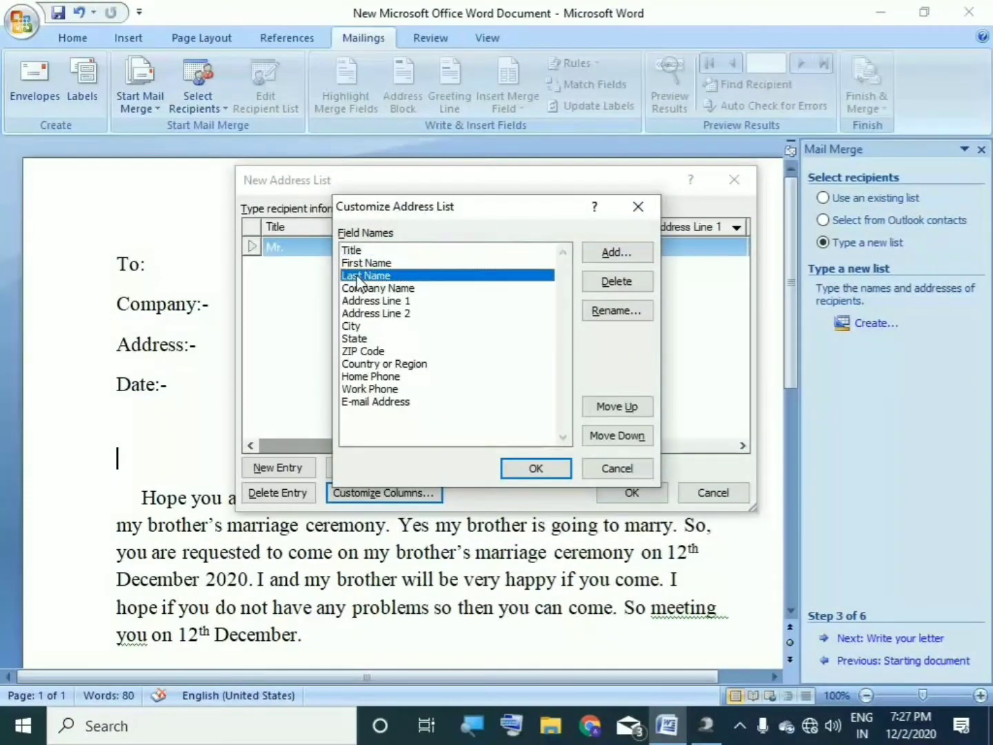
pyautogui.click(599, 257)
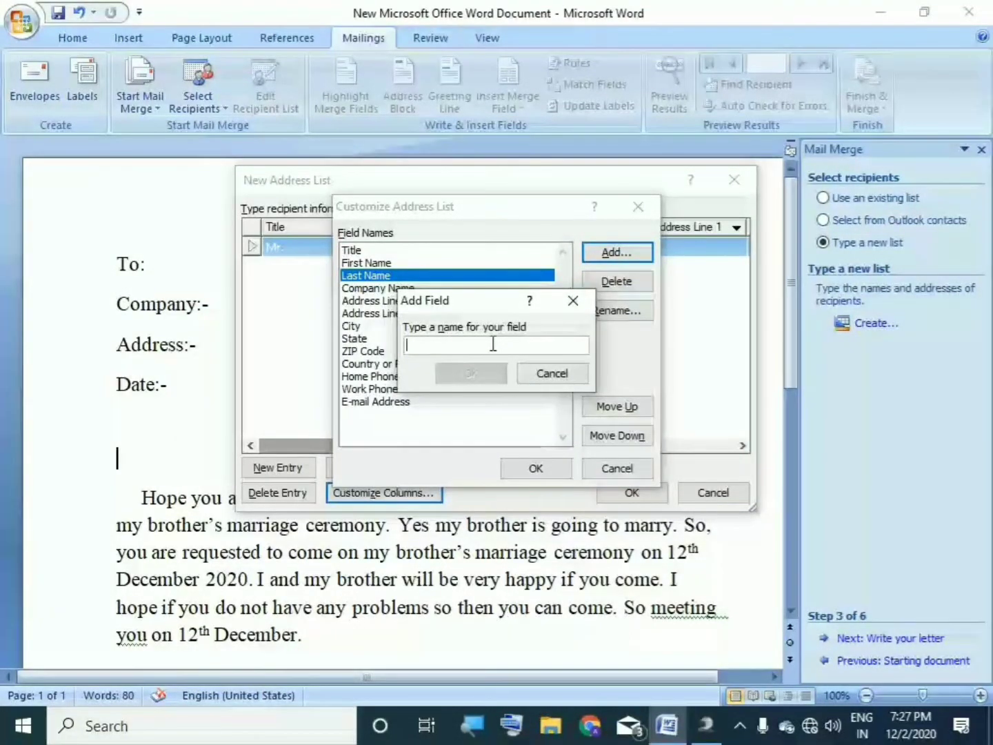
pyautogui.write('Post')
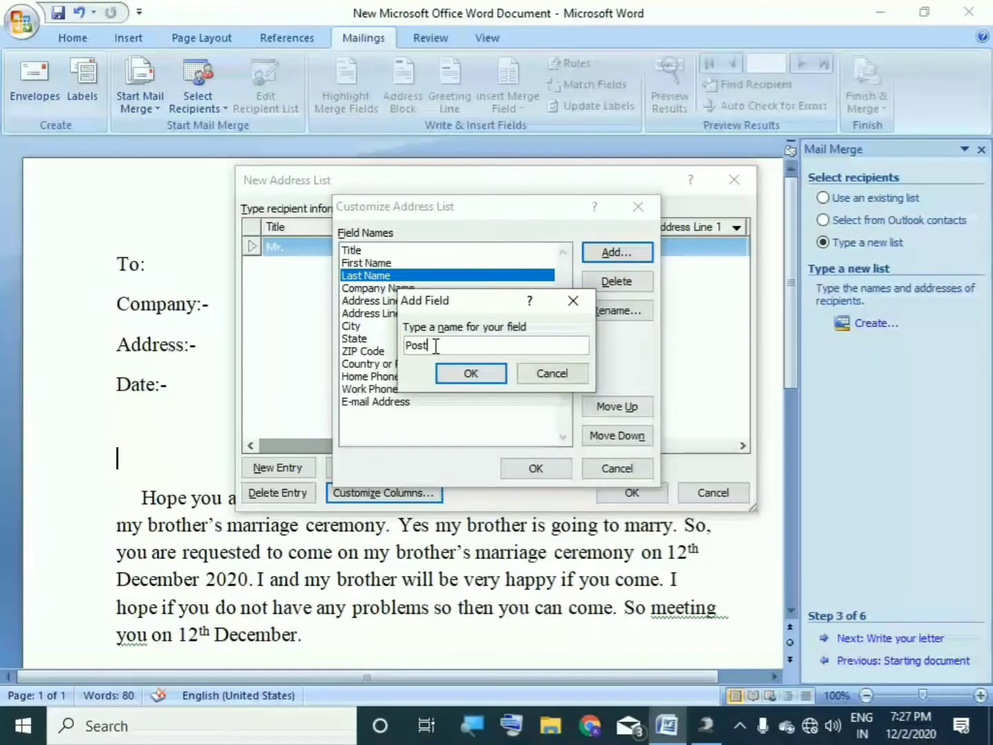
pyautogui.click(469, 373)
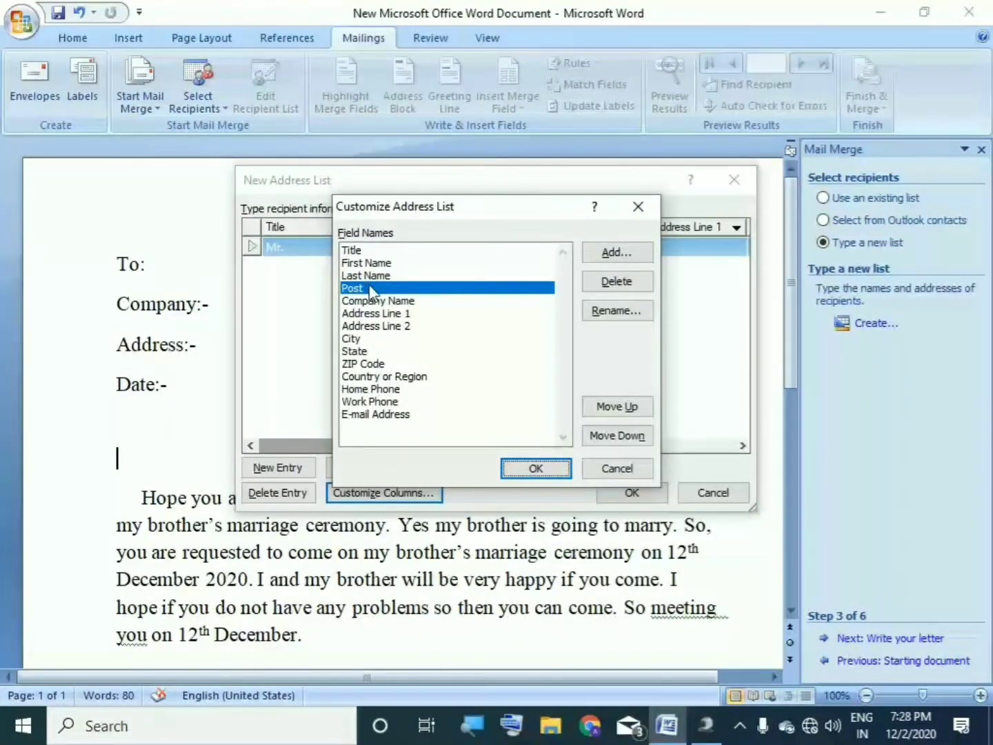
# Step: Apply the new Post column and enter 'Senior Superendent' as the first recipient's Post
pyautogui.click(532, 475)
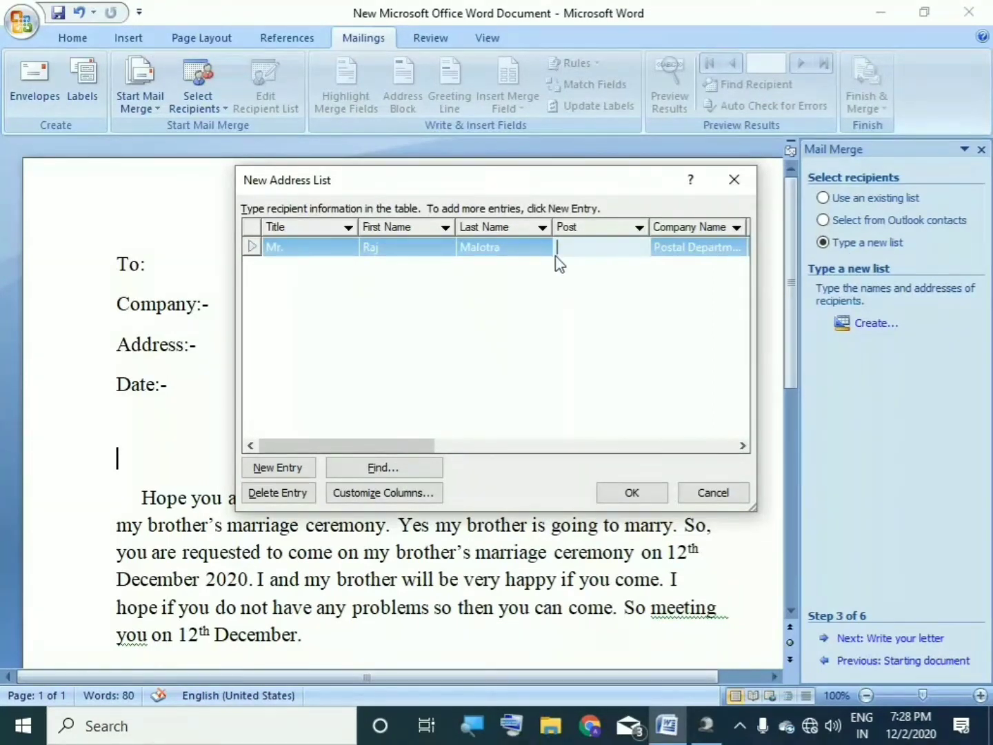
pyautogui.write('Senior Super')
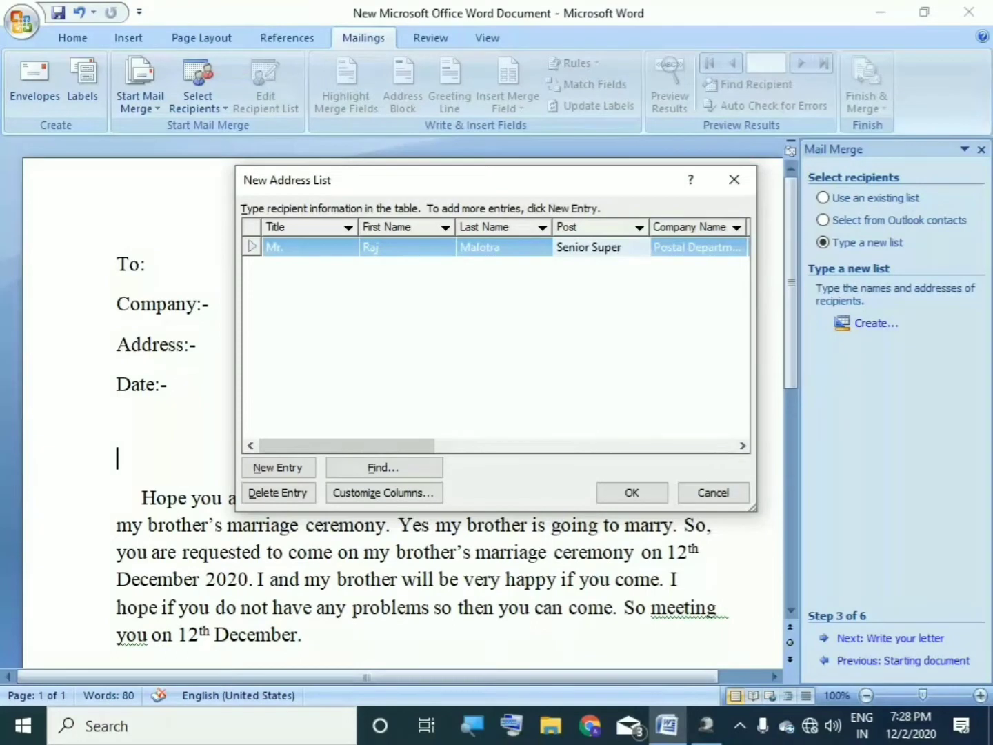
pyautogui.write('endent')
pyautogui.moveTo(360, 447); pyautogui.dragTo(424, 388)
pyautogui.moveTo(426, 442); pyautogui.dragTo(493, 450)
pyautogui.click(527, 245)
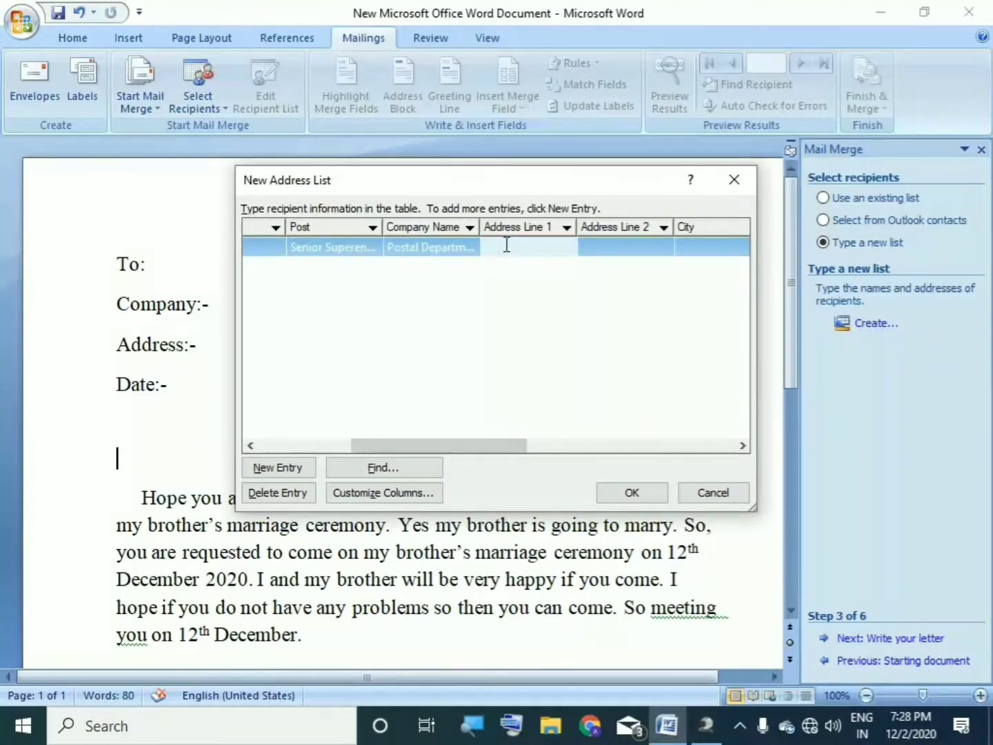
pyautogui.moveTo(413, 447); pyautogui.dragTo(577, 452)
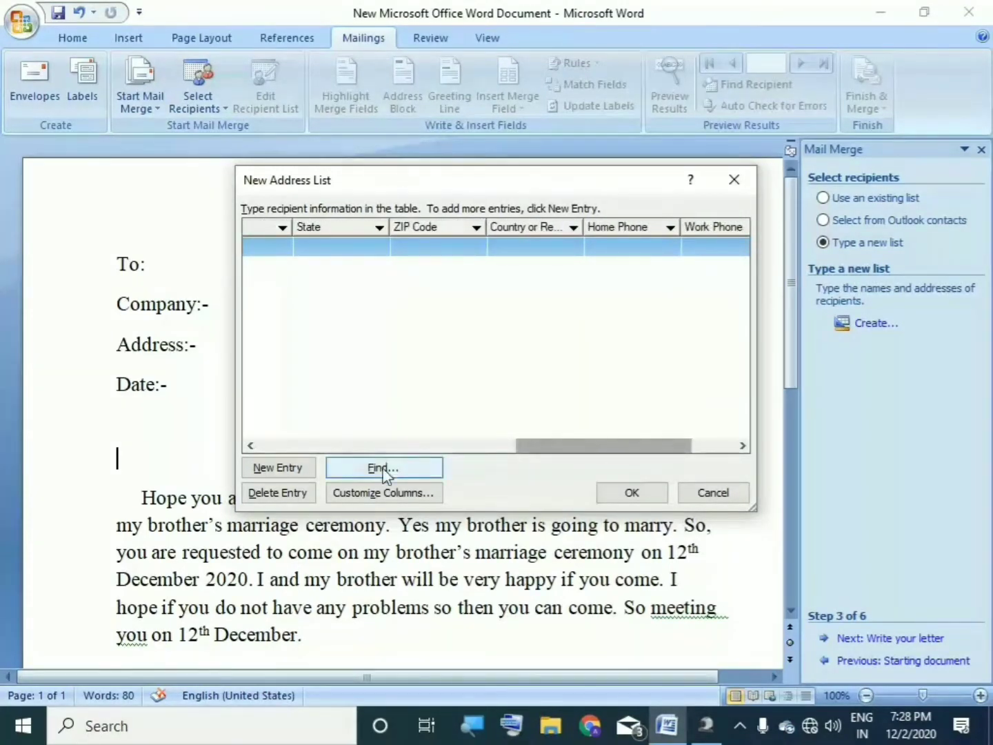
pyautogui.click(383, 493)
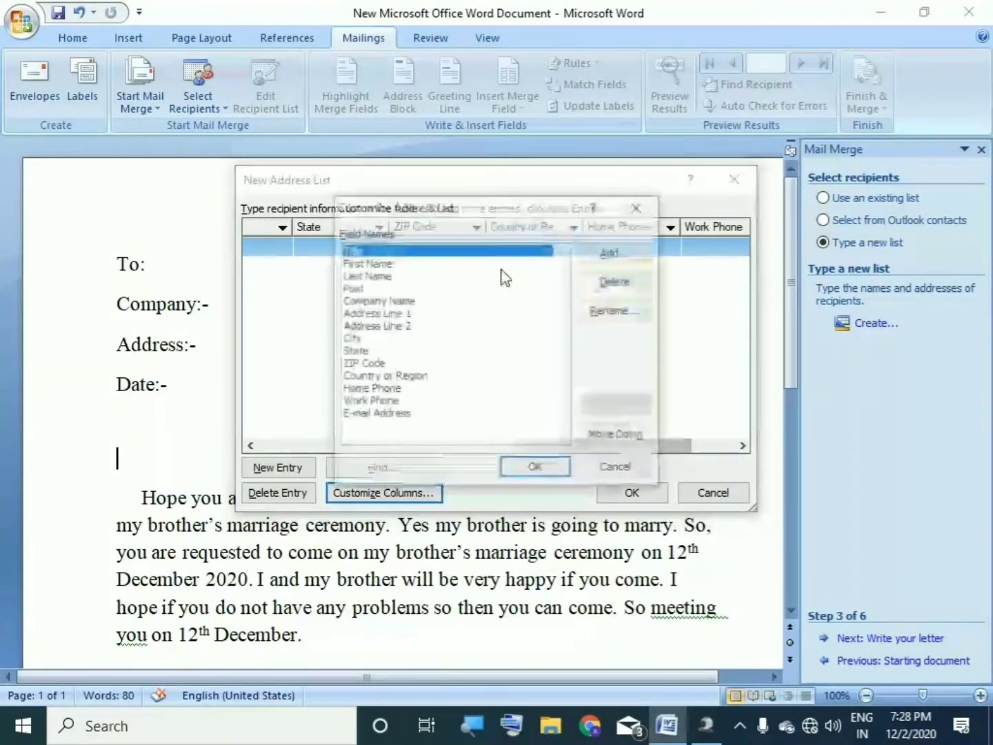
# Step: Delete the Work Phone and Home Phone fields from the address list
pyautogui.click(385, 414)
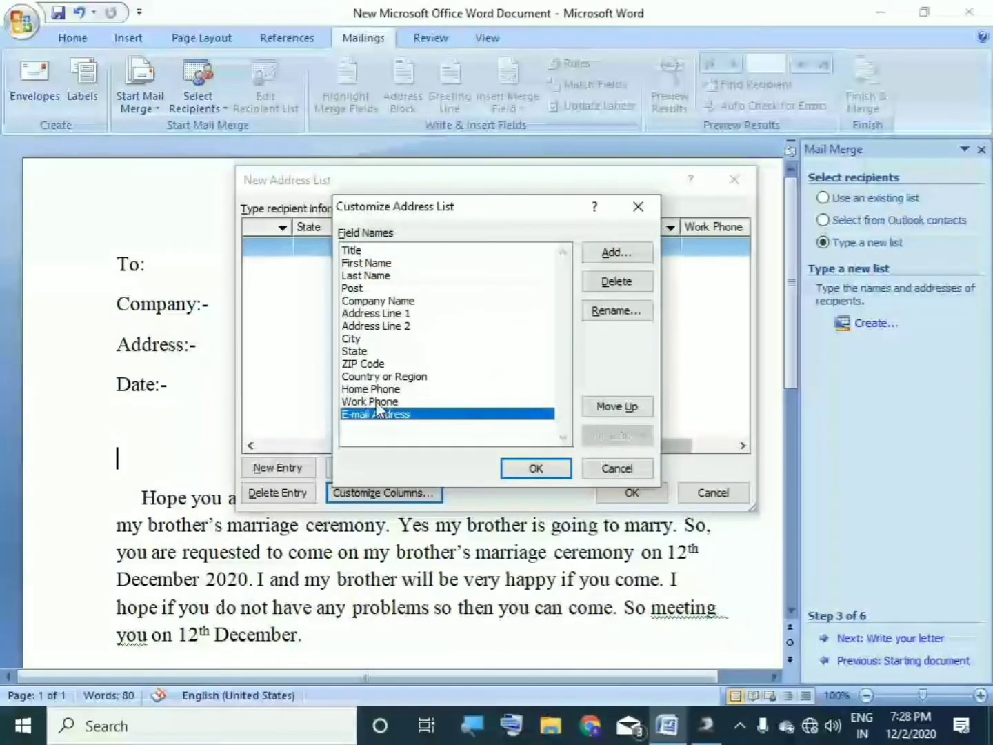
pyautogui.click(377, 401)
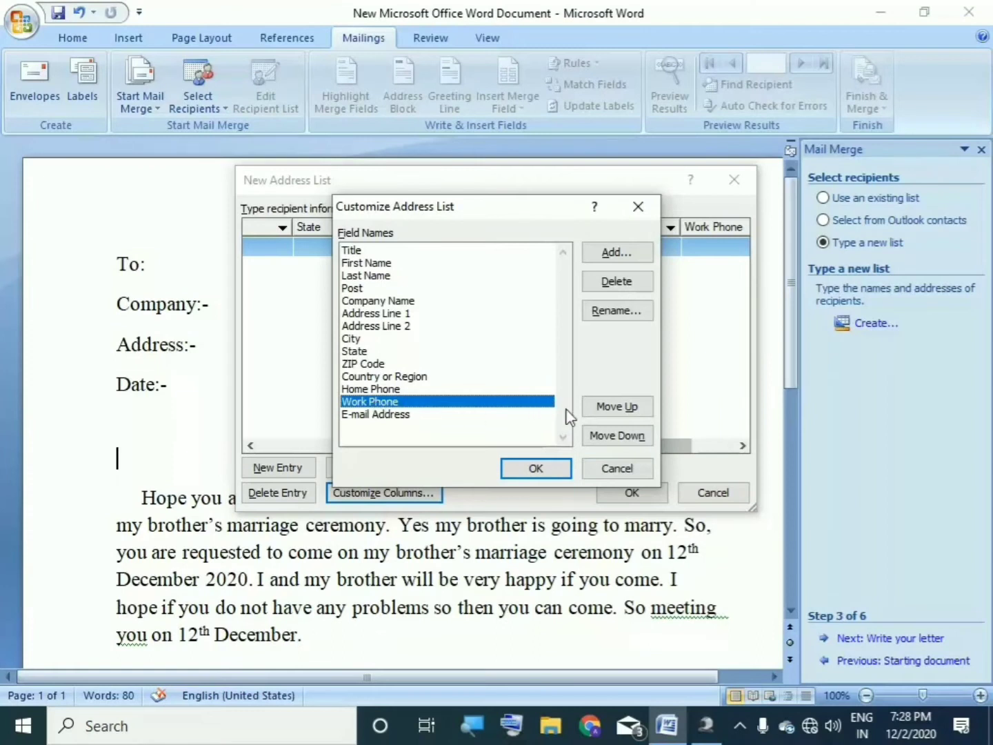
pyautogui.click(616, 282)
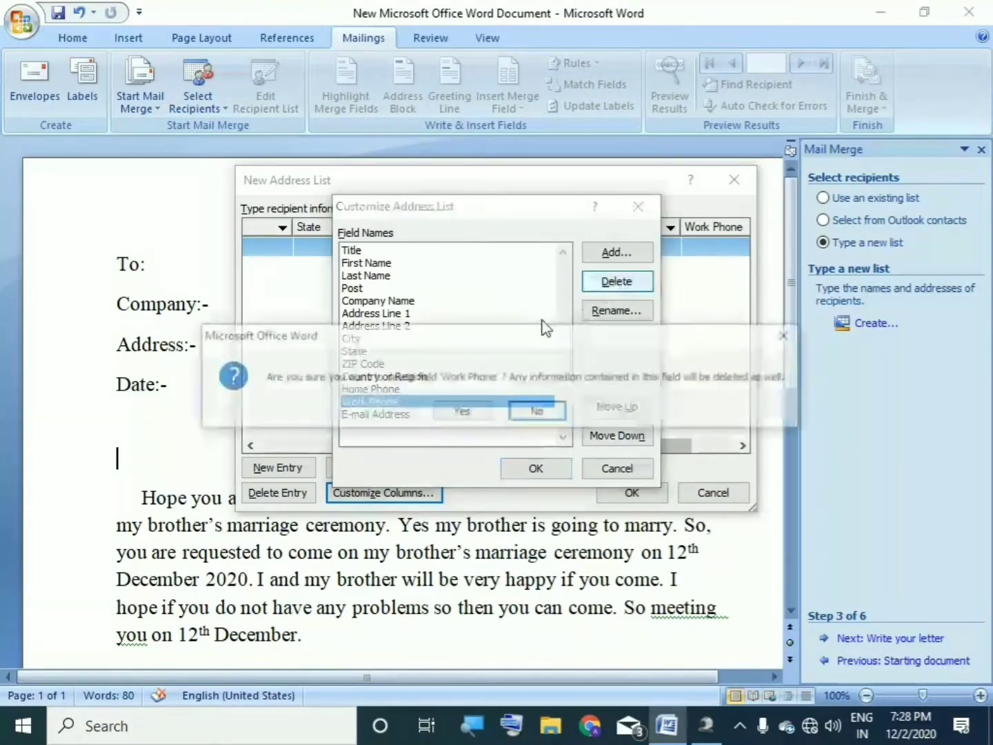
pyautogui.click(462, 412)
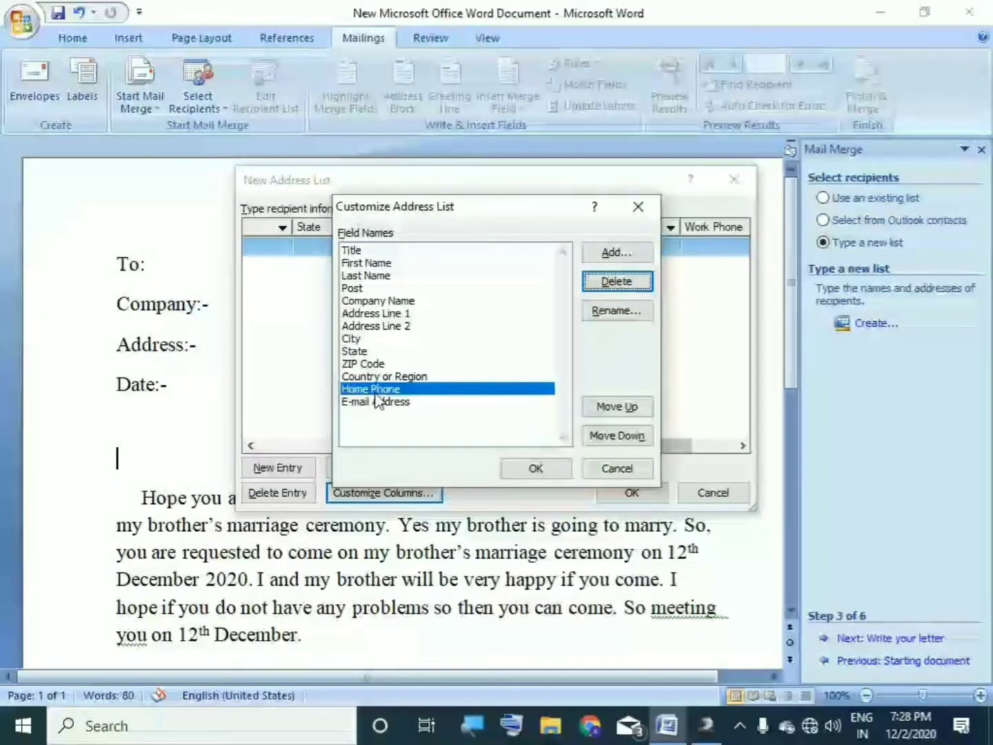
pyautogui.click(618, 283)
pyautogui.click(449, 416)
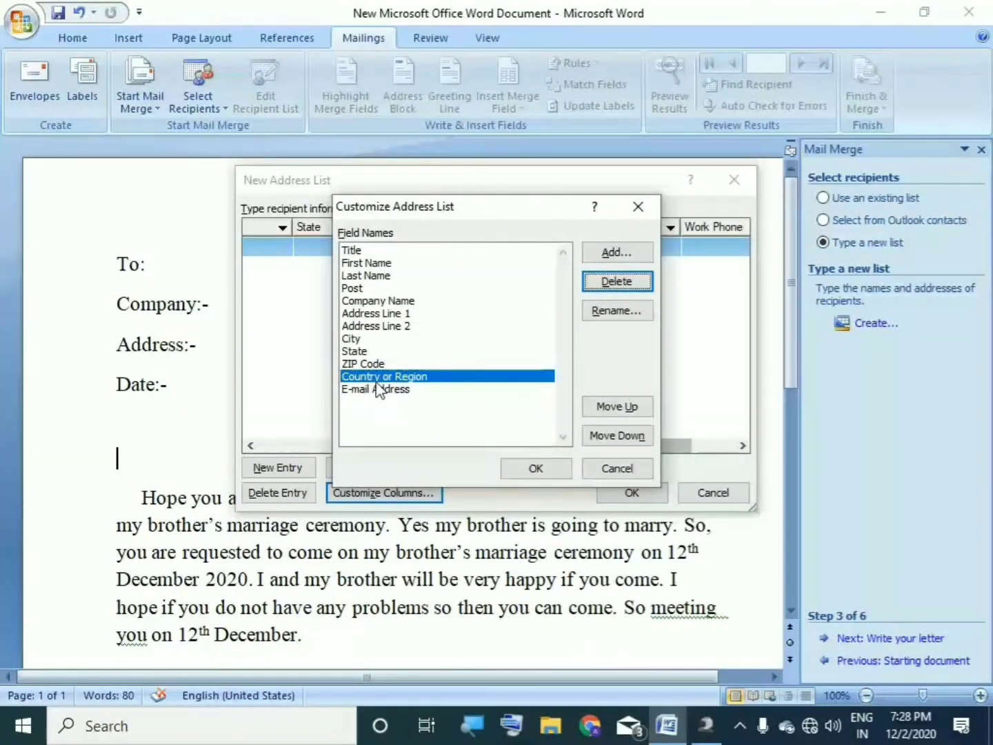
# Step: Delete the ZIP Code and Address Line 2 fields and accept the trimmed field list
pyautogui.click(366, 362)
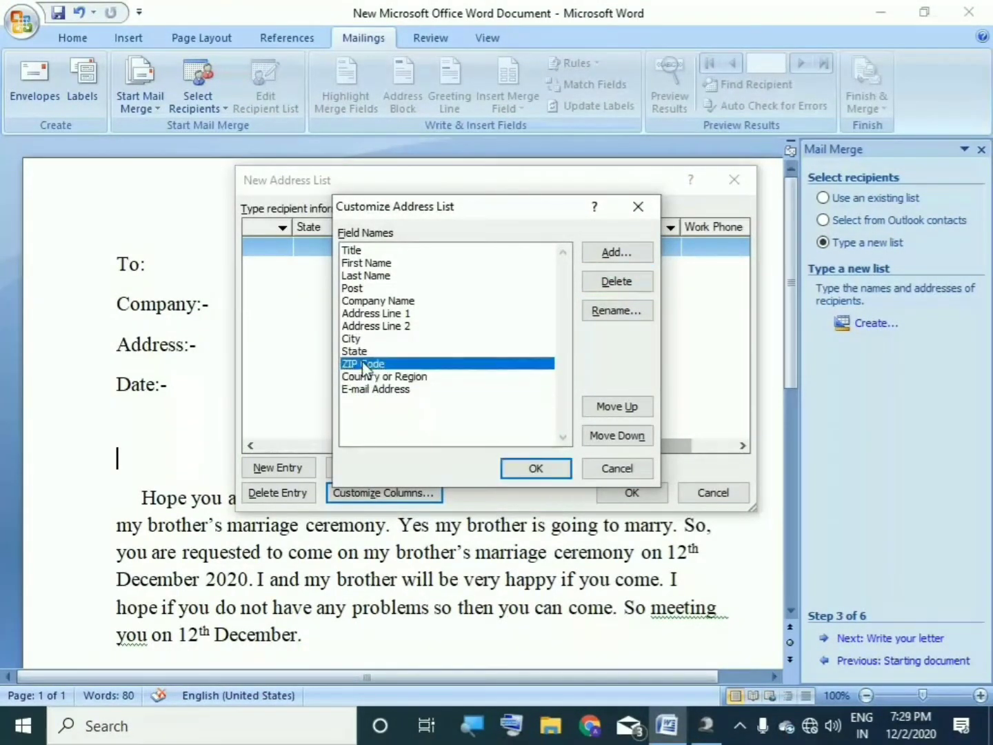
pyautogui.click(611, 288)
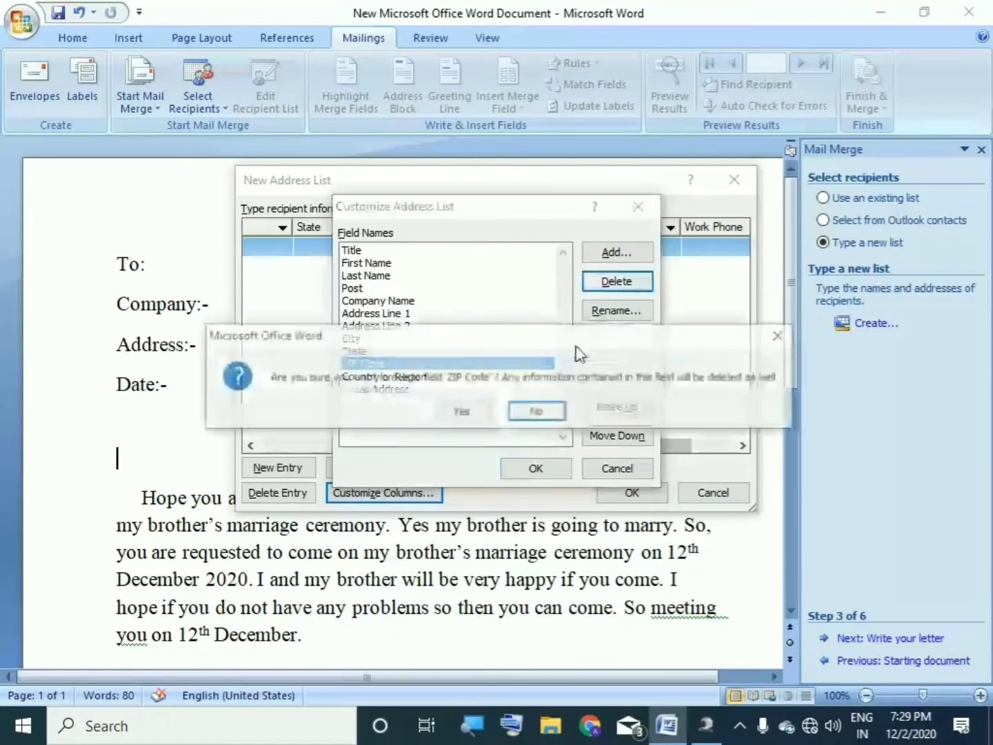
pyautogui.click(457, 410)
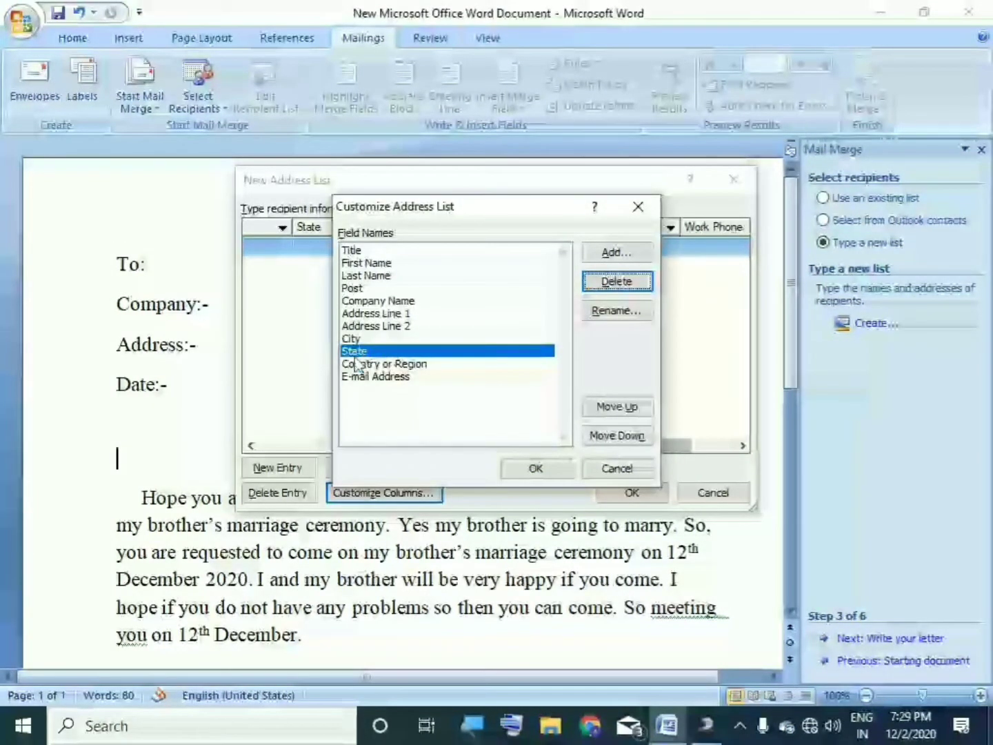
pyautogui.click(367, 338)
pyautogui.click(401, 314)
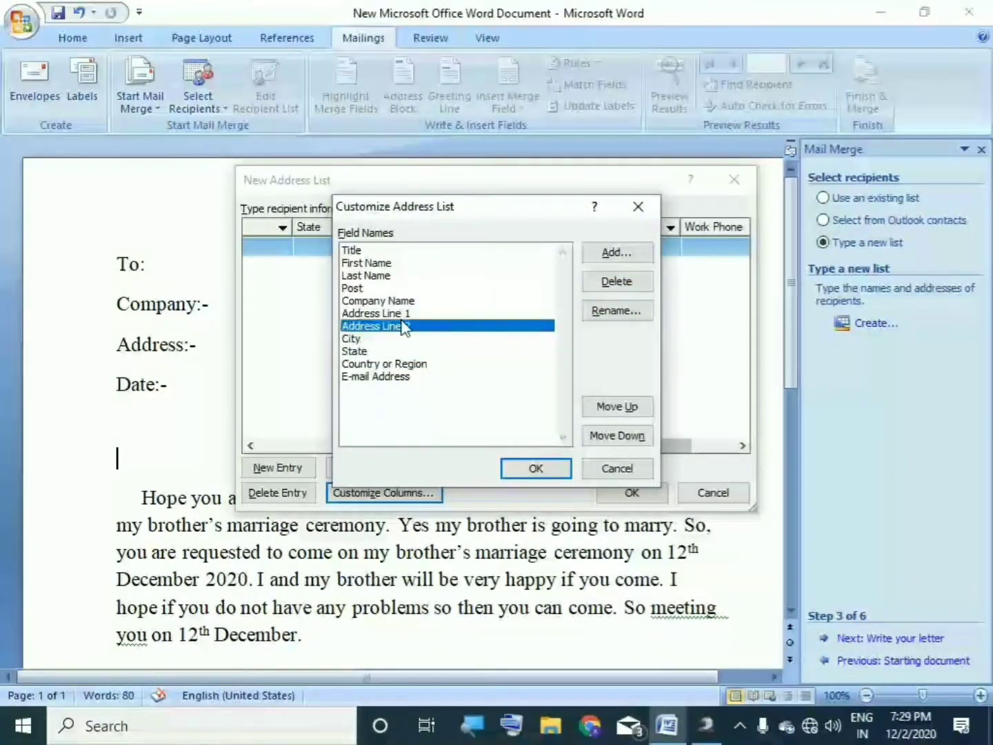
pyautogui.press('Down')
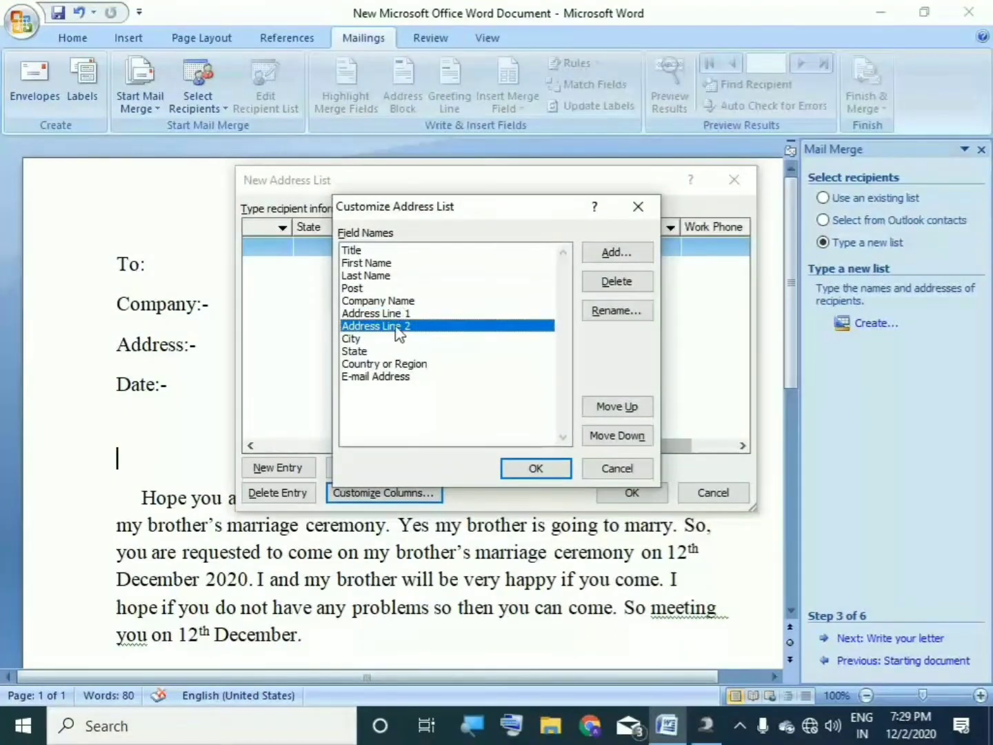
pyautogui.click(610, 283)
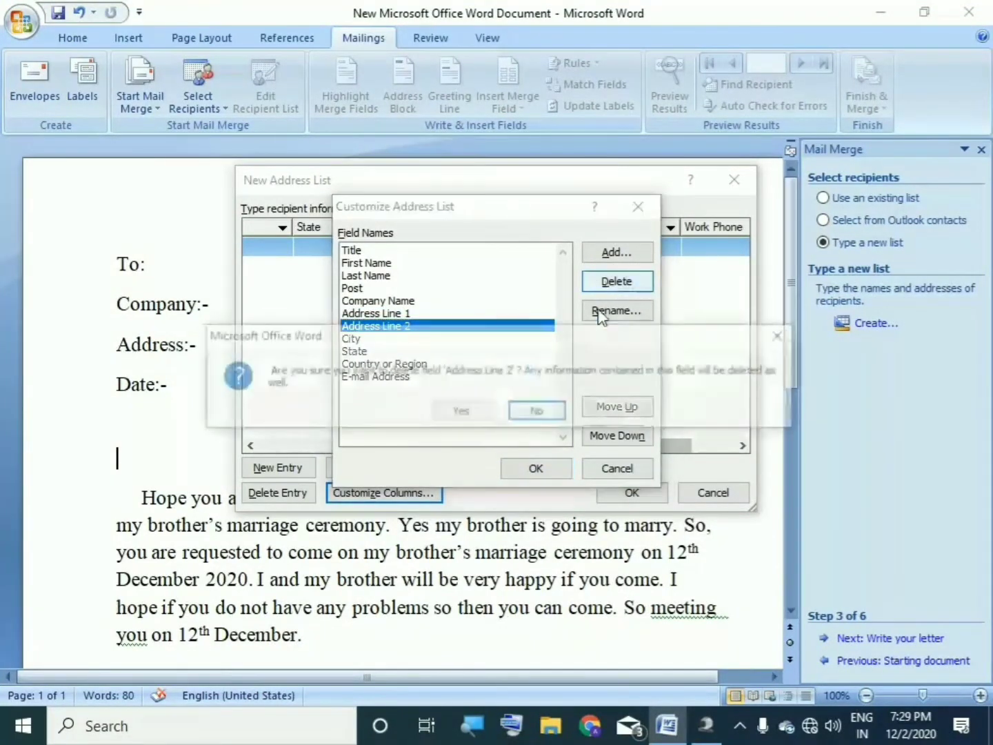
pyautogui.click(460, 413)
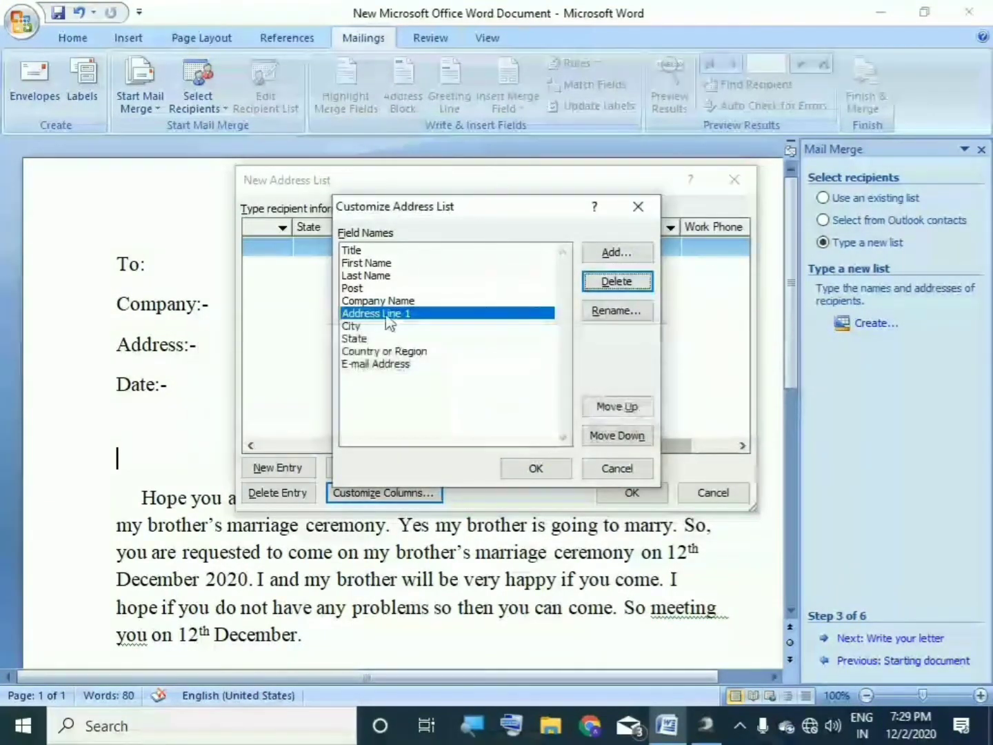
pyautogui.click(369, 302)
pyautogui.click(368, 289)
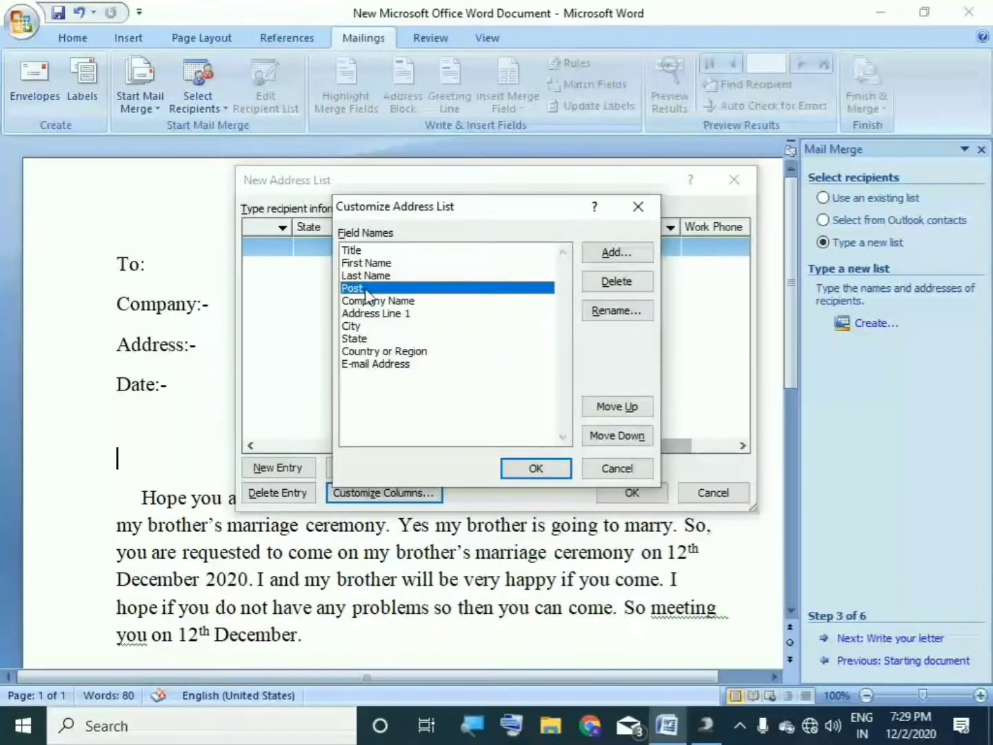
pyautogui.click(374, 249)
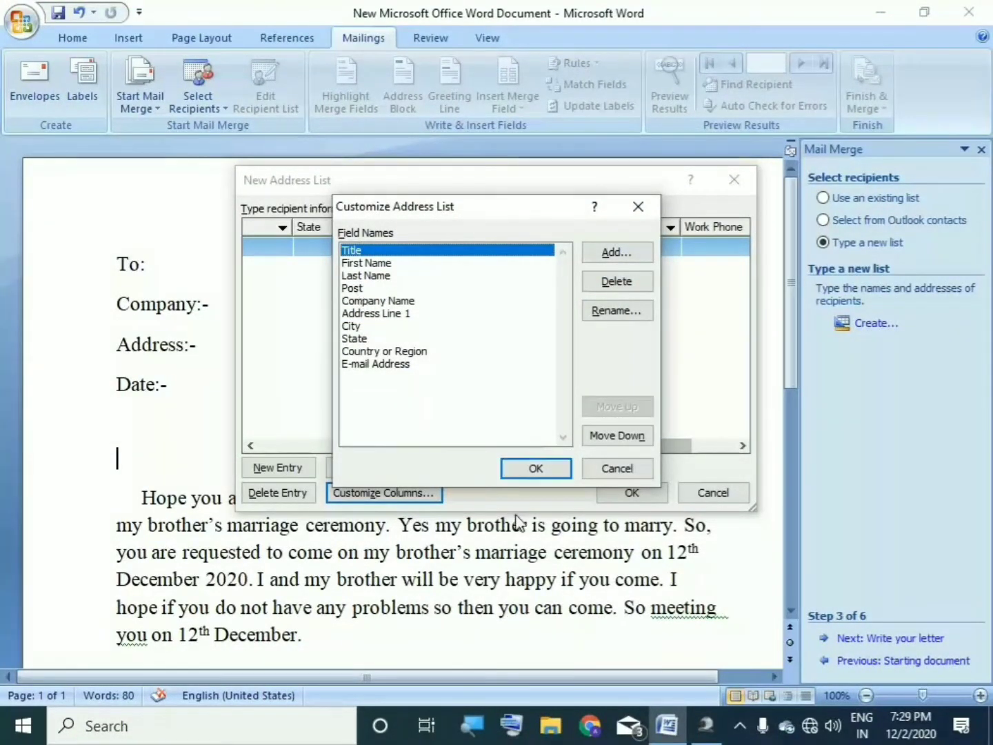
pyautogui.click(536, 468)
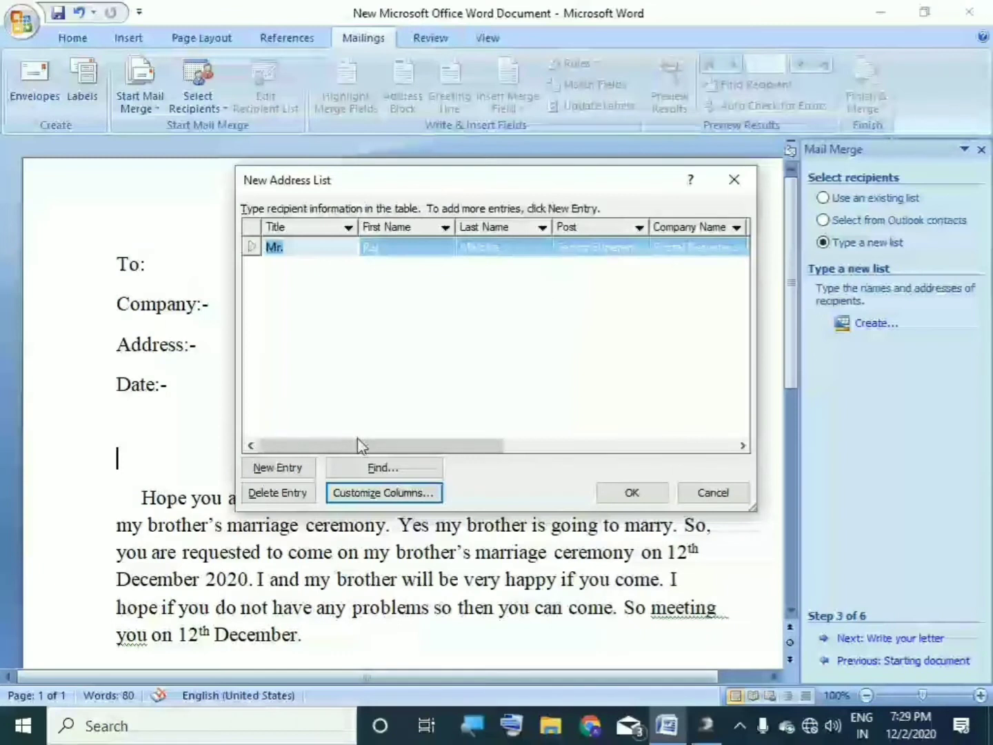
# Step: Fill the first recipient's Address Line 1, City and State cells
pyautogui.moveTo(421, 449); pyautogui.dragTo(528, 375)
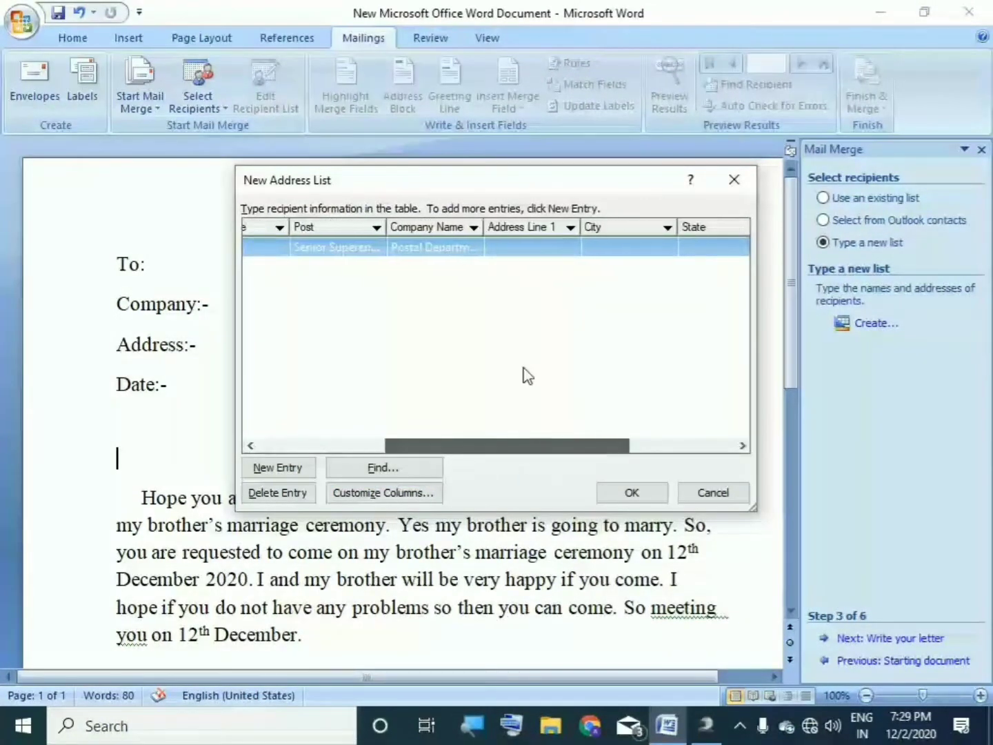
pyautogui.click(535, 249)
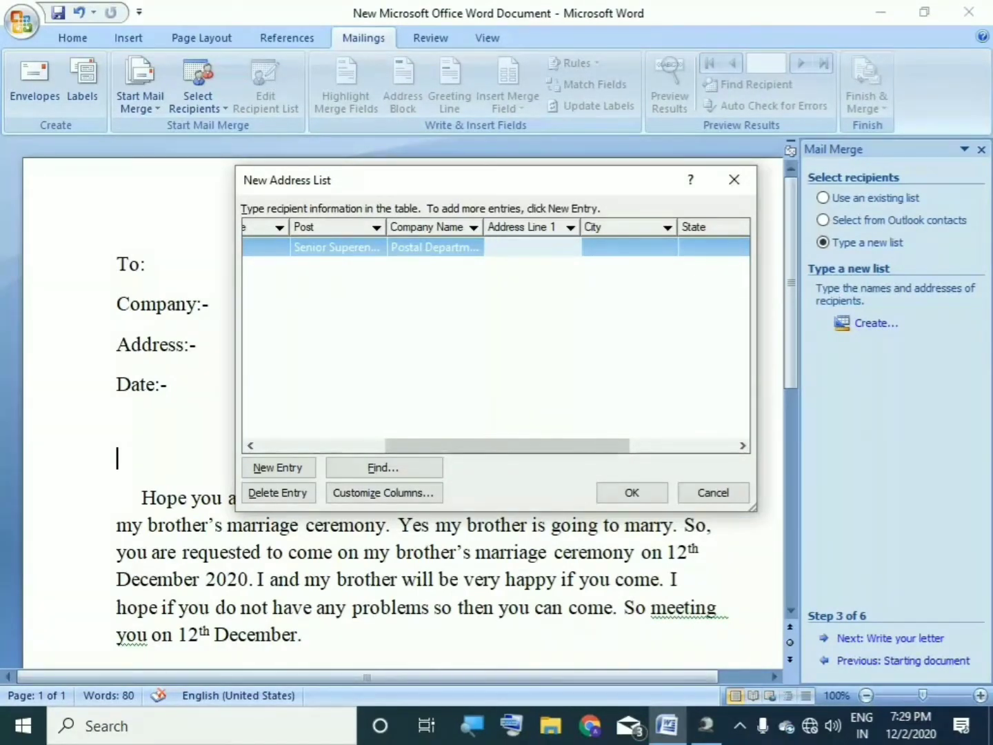
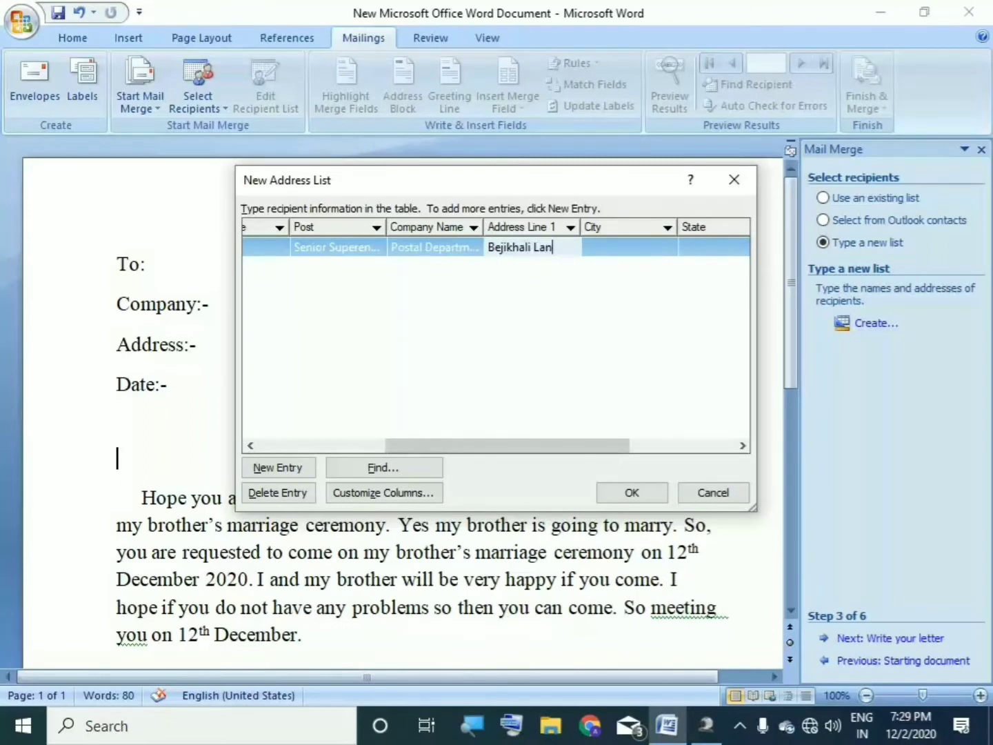
pyautogui.press('Tab')
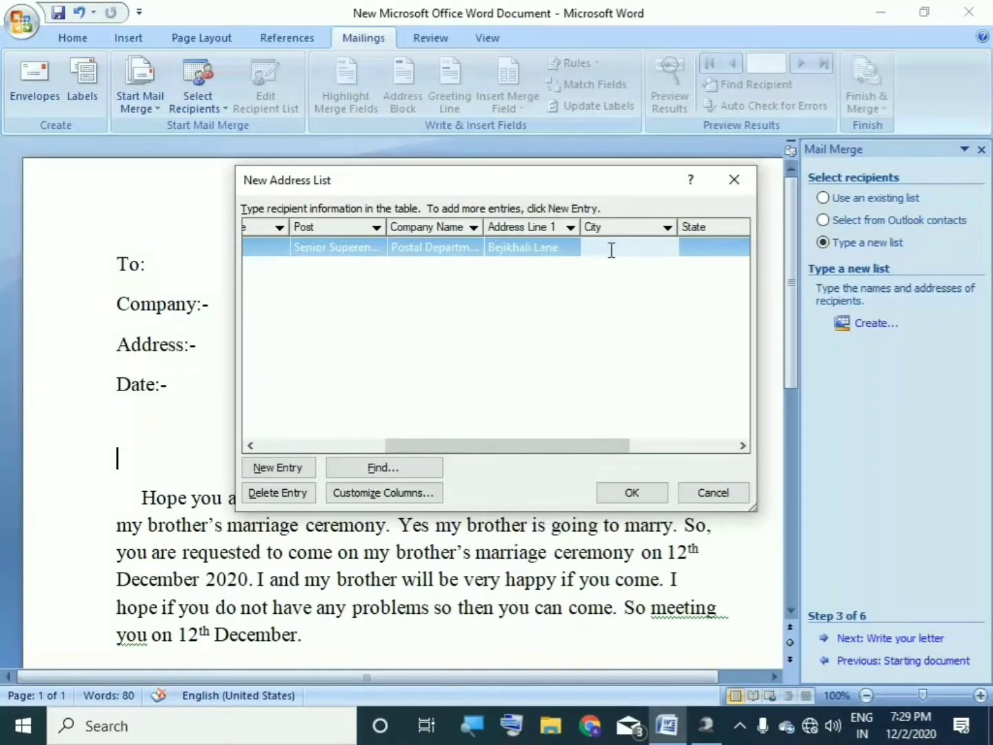
pyautogui.click(692, 246)
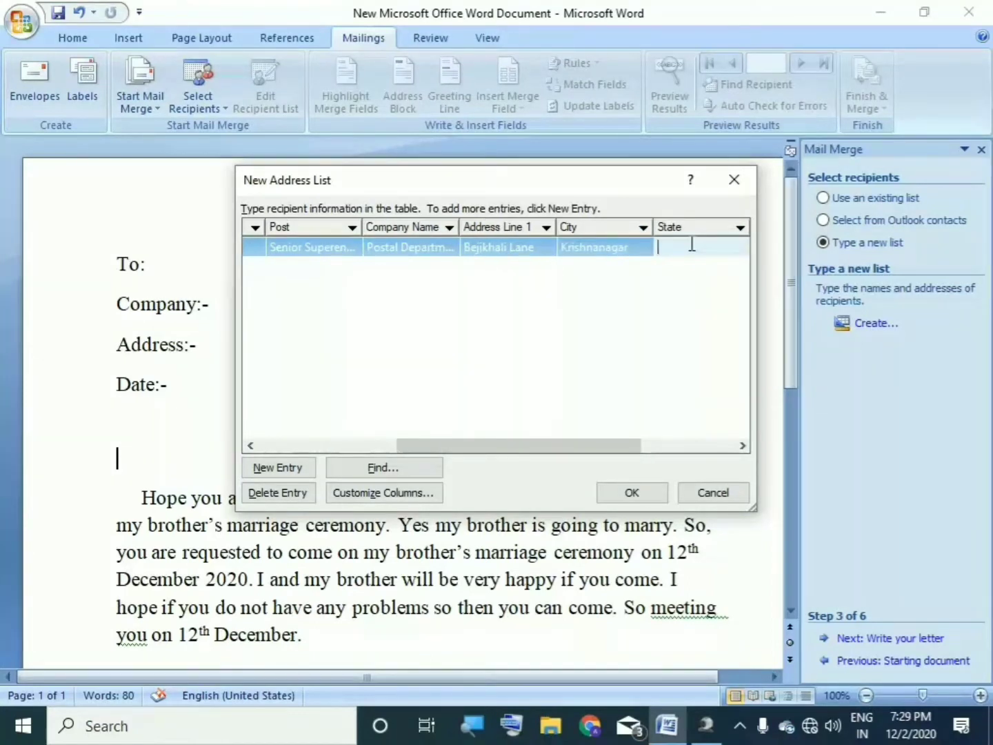
pyautogui.write('West Bengal')
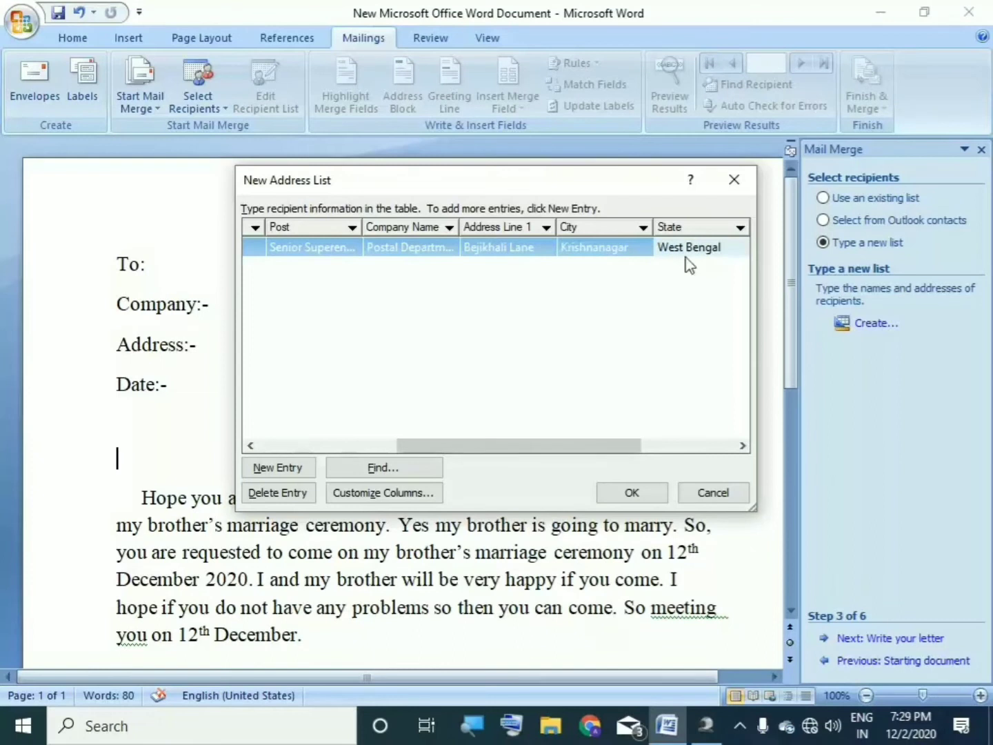
# Step: Enter India as the country and the recipient's e-mail address
pyautogui.moveTo(516, 448); pyautogui.dragTo(614, 448)
pyautogui.press('Tab')
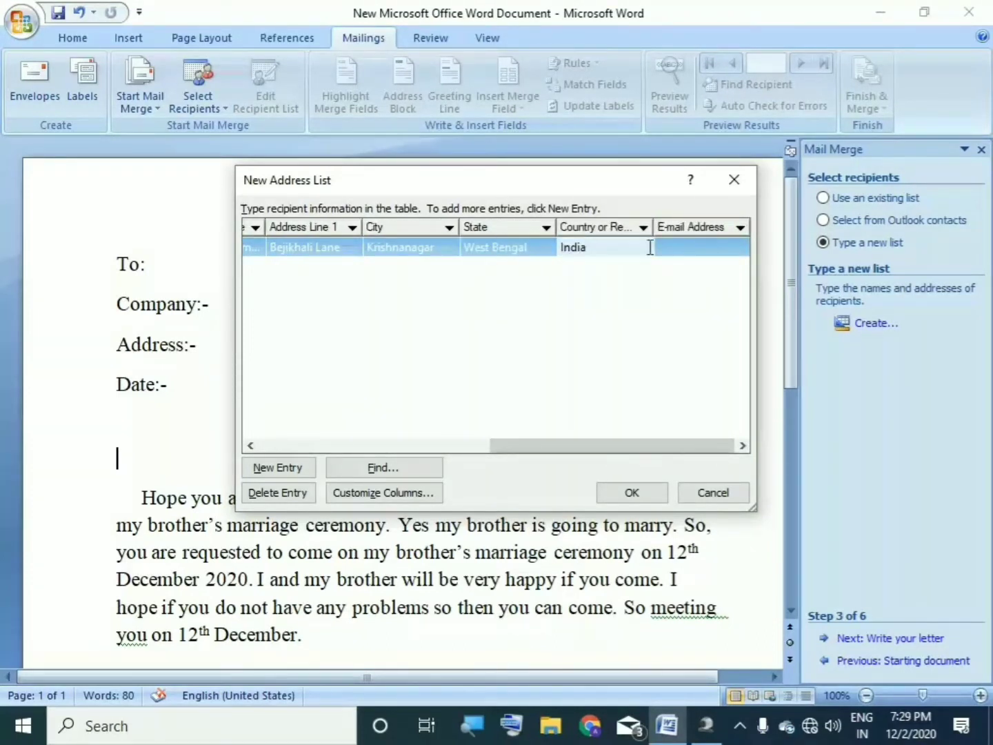
pyautogui.write('India')
pyautogui.press('Tab')
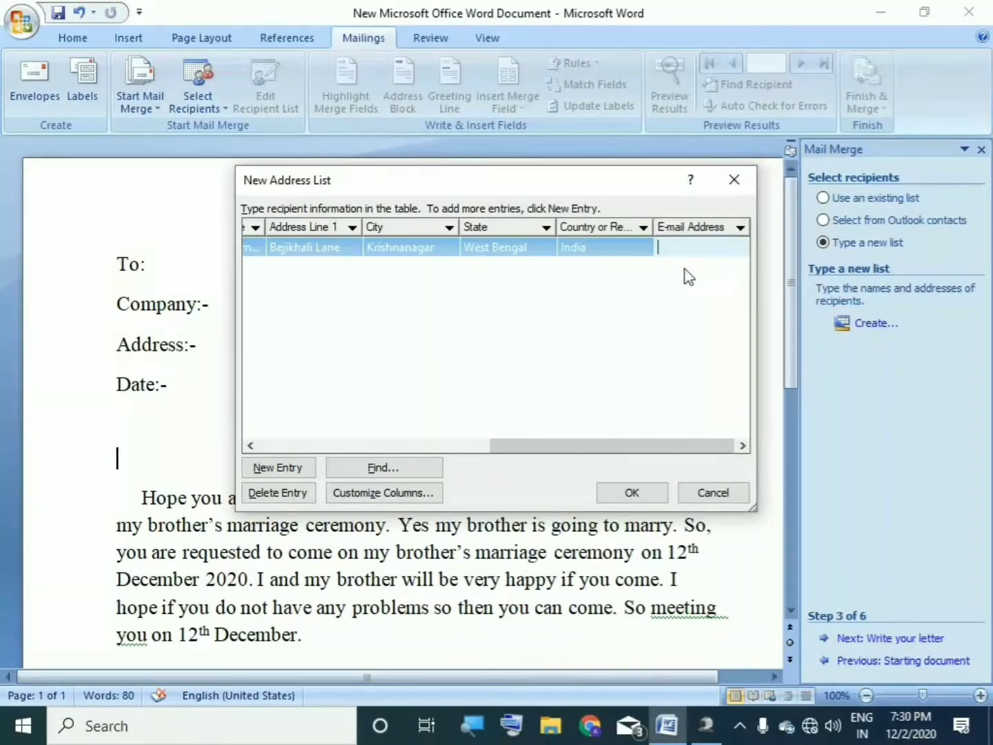
pyautogui.moveTo(600, 449); pyautogui.dragTo(576, 414)
pyautogui.click(704, 240)
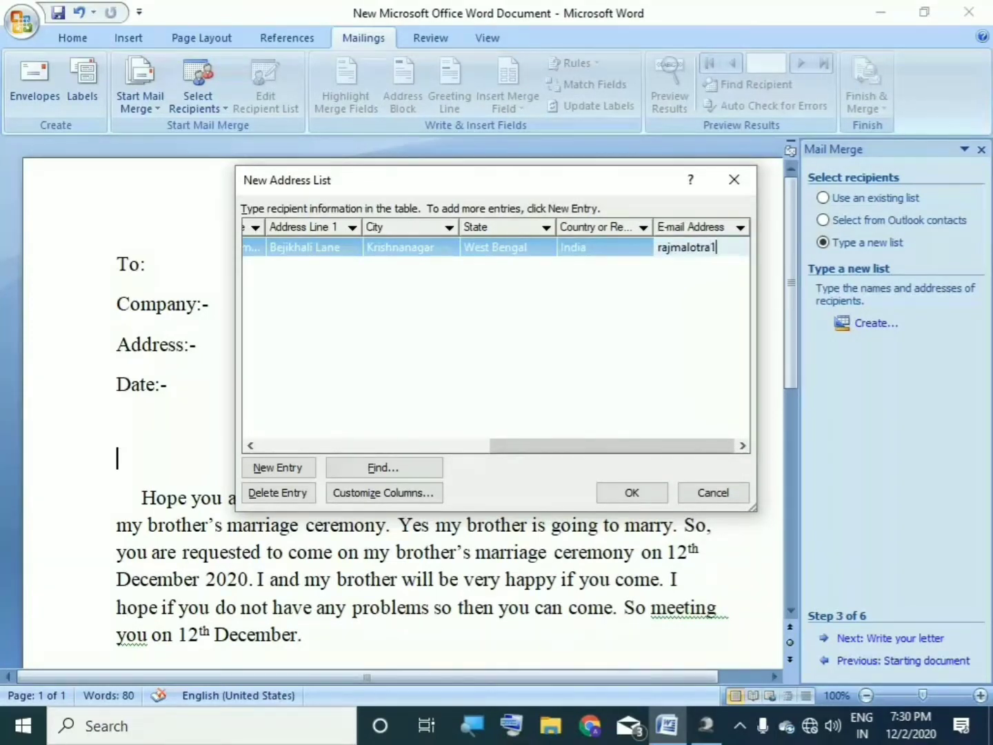
pyautogui.hscroll(-1, 553, 337)
# Step: Finish the four-recipient list and confirm it to reach the Save Address List dialog
pyautogui.moveTo(602, 445); pyautogui.dragTo(410, 408)
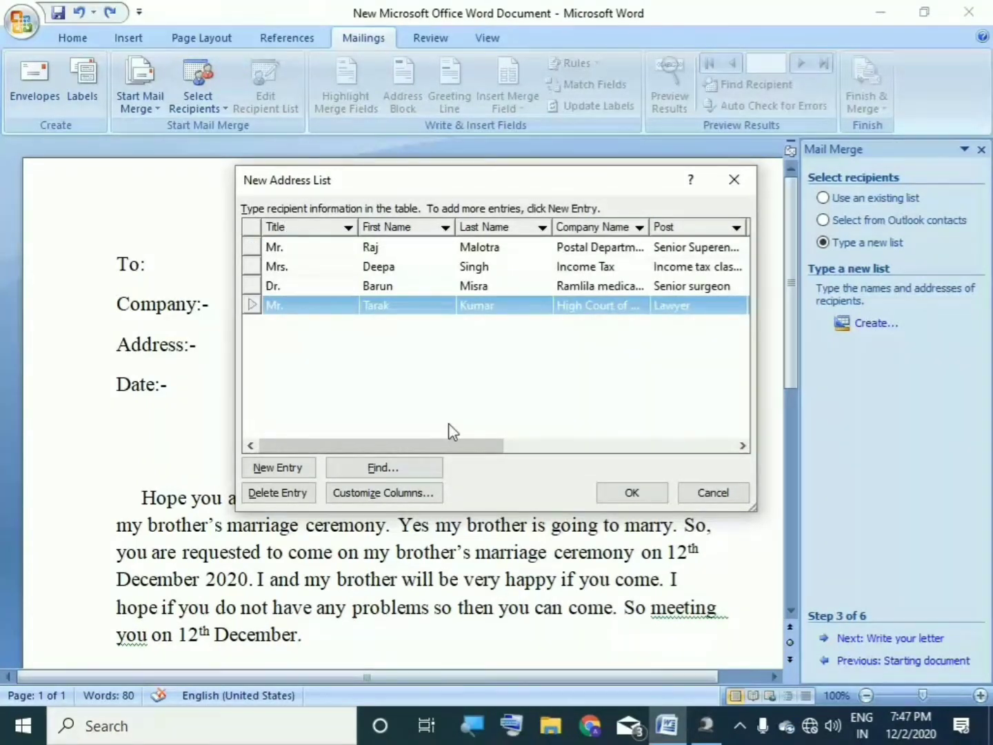
pyautogui.moveTo(425, 444); pyautogui.dragTo(370, 400)
pyautogui.click(740, 726)
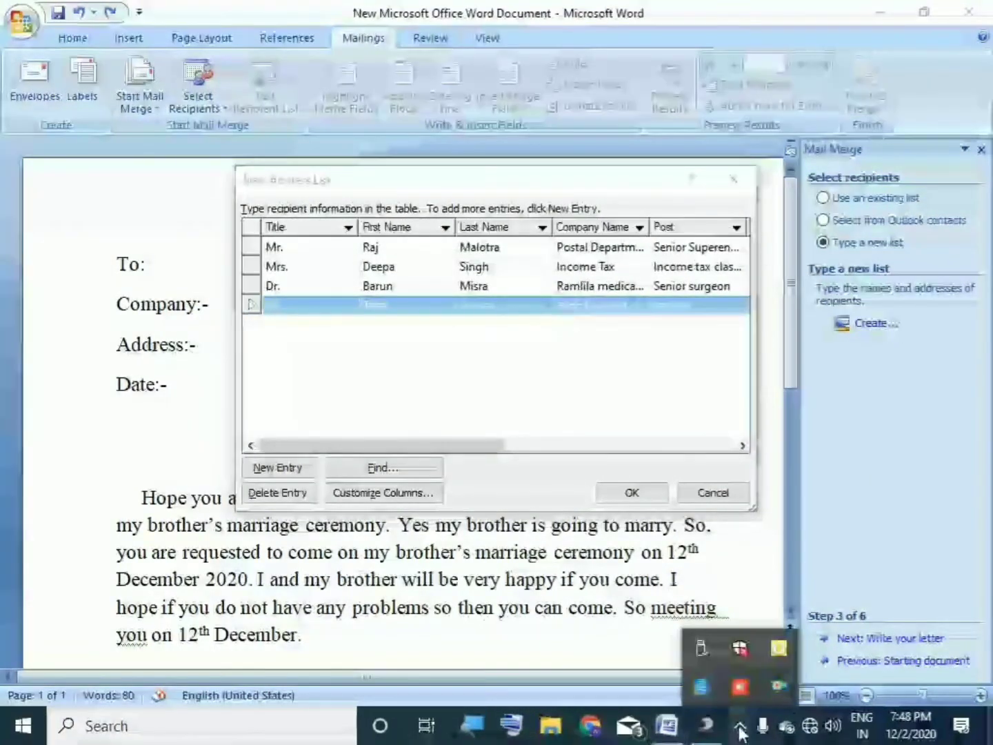
pyautogui.click(394, 430)
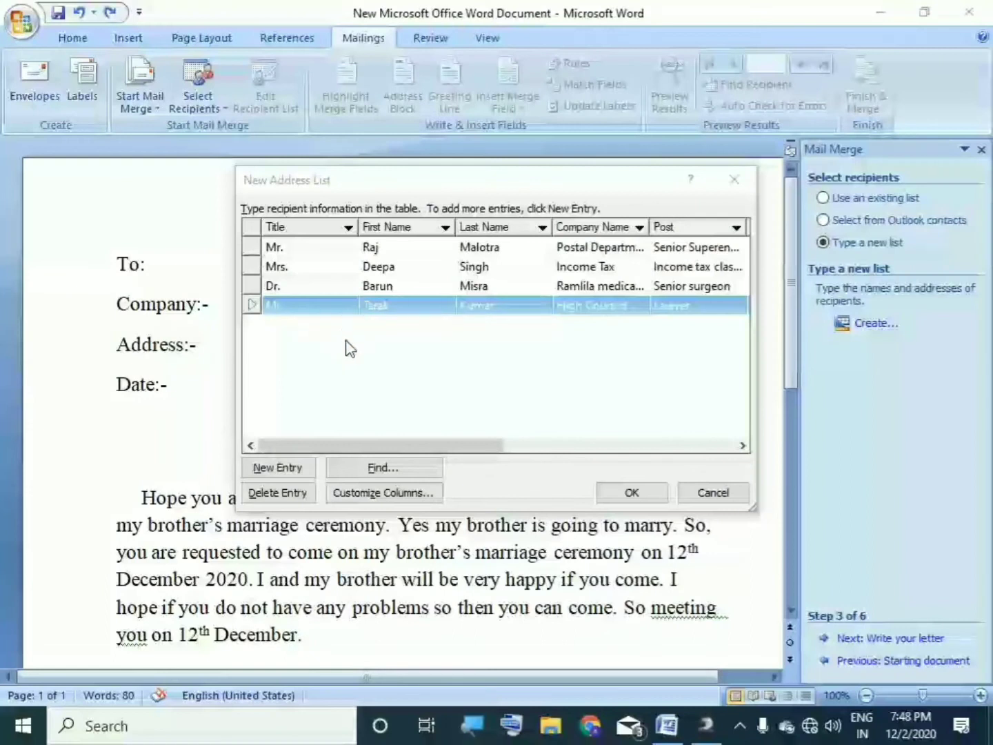
pyautogui.click(631, 494)
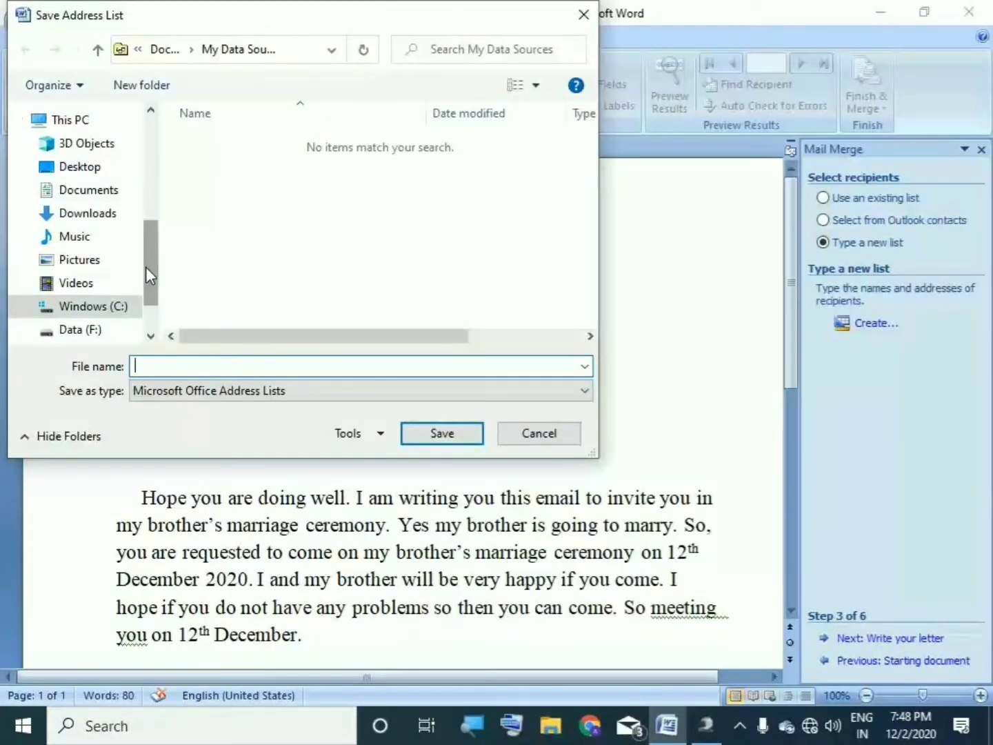
# Step: Save the four-recipient list as 'Address of recipients' in the Adress folder and accept it as the merge list
pyautogui.click(110, 193)
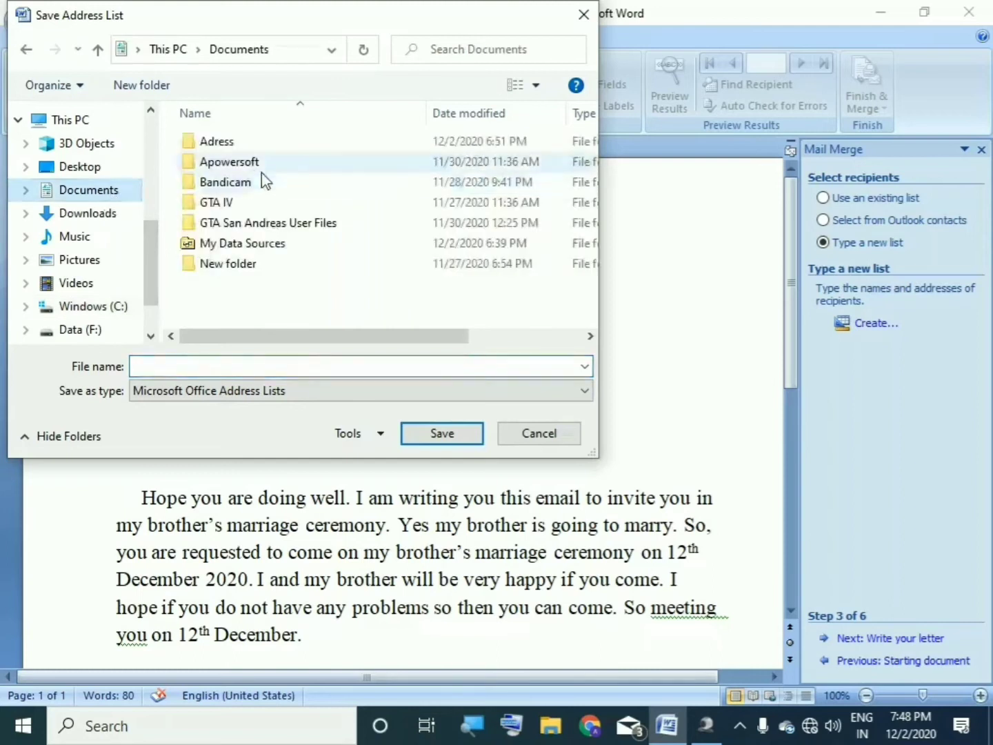
pyautogui.doubleClick(233, 146)
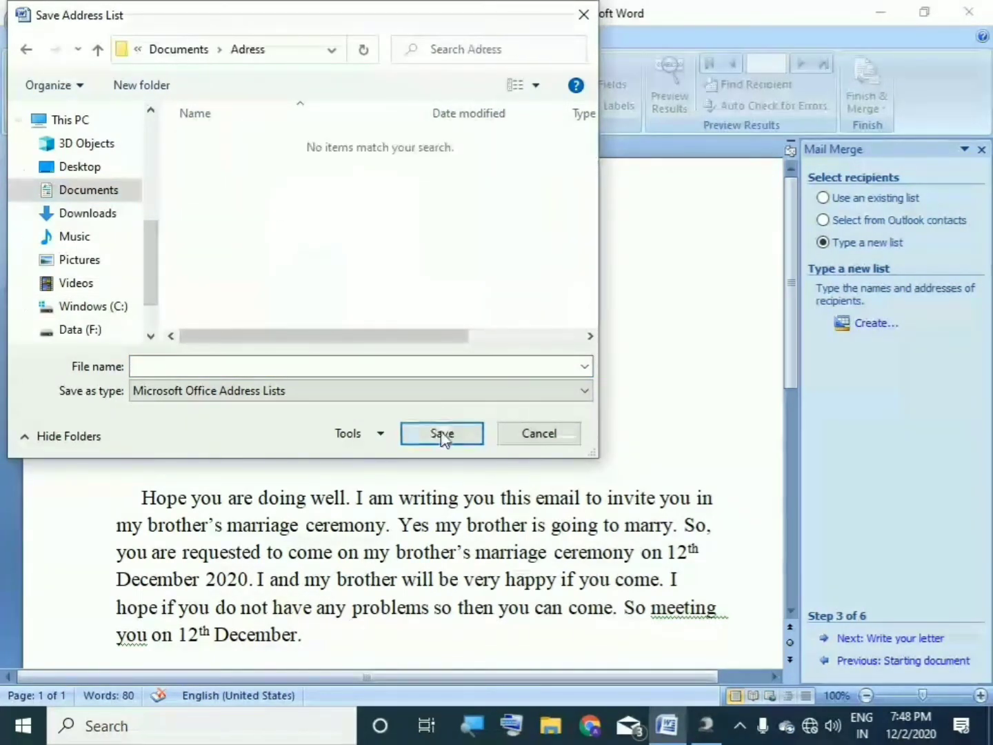
pyautogui.click(244, 364)
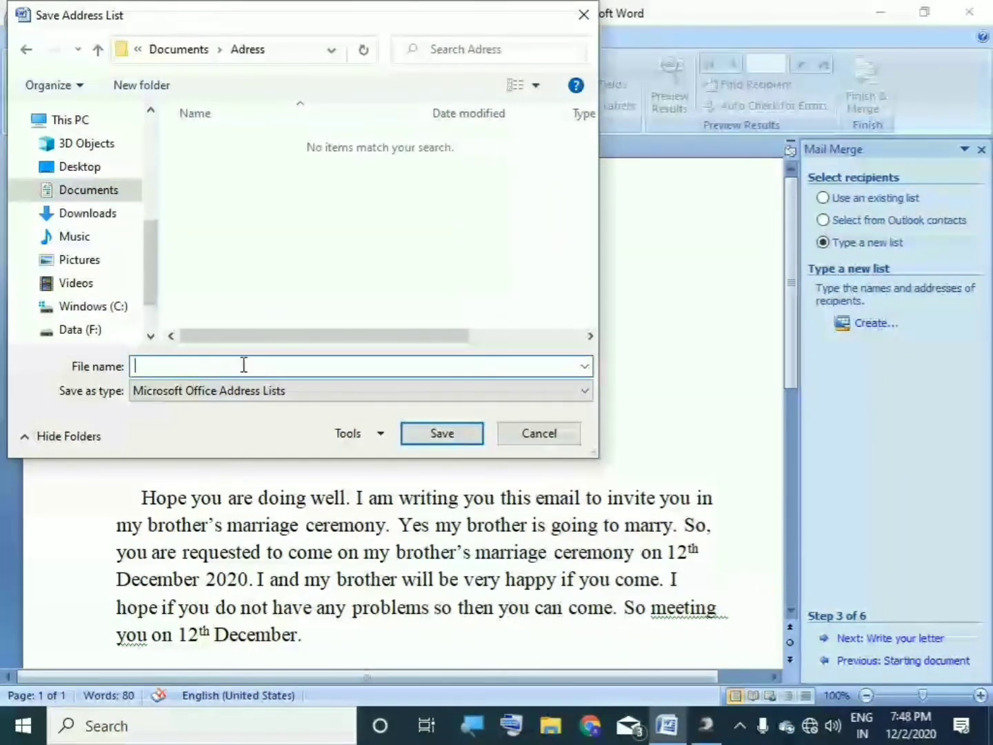
pyautogui.write('Add')
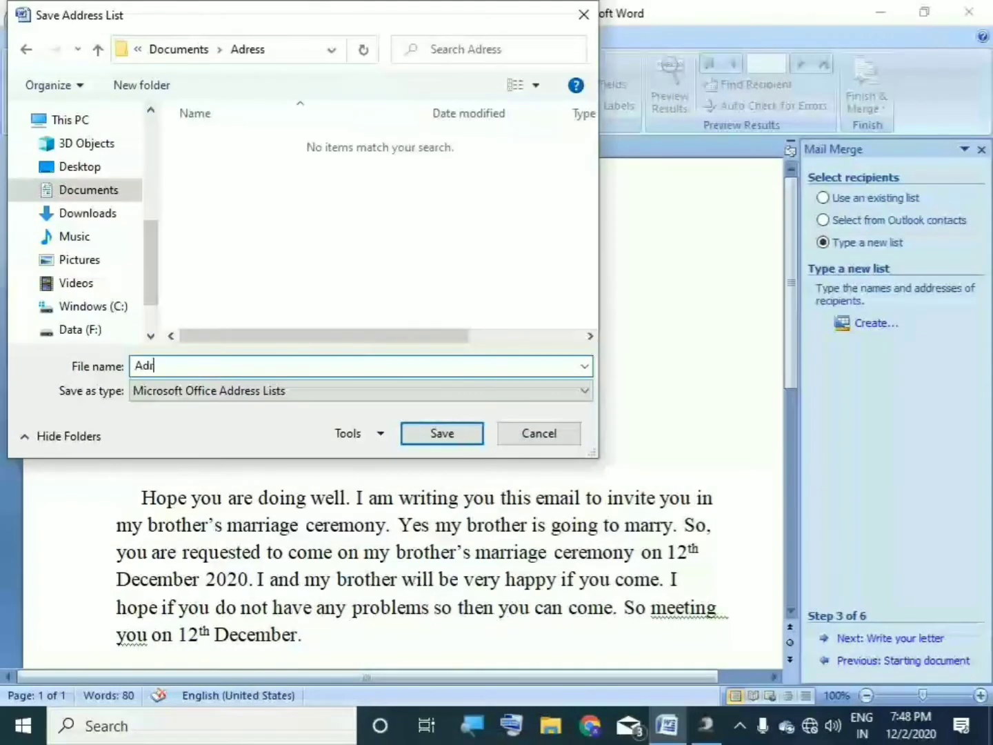
pyautogui.write('ress of recipients')
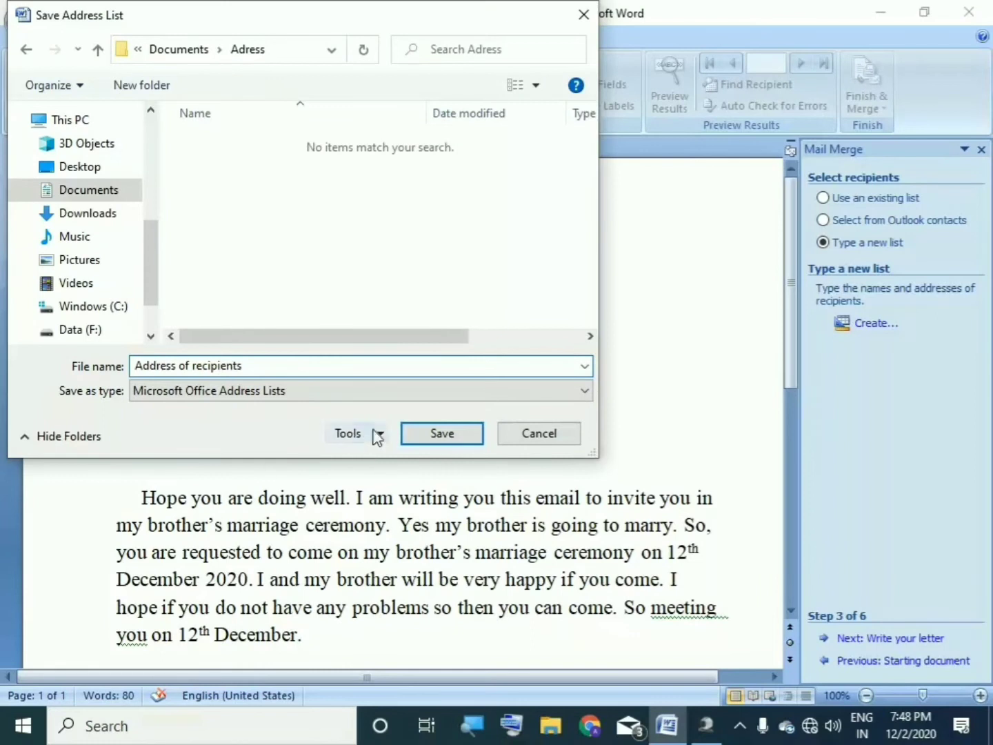
pyautogui.click(443, 437)
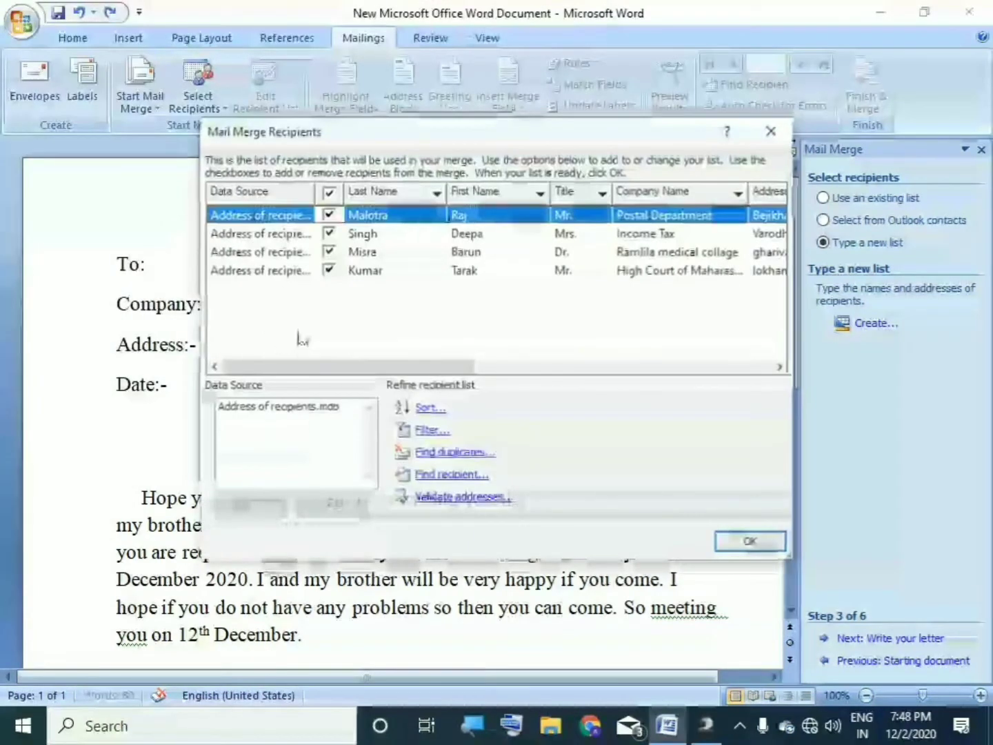
pyautogui.moveTo(422, 377); pyautogui.dragTo(356, 348)
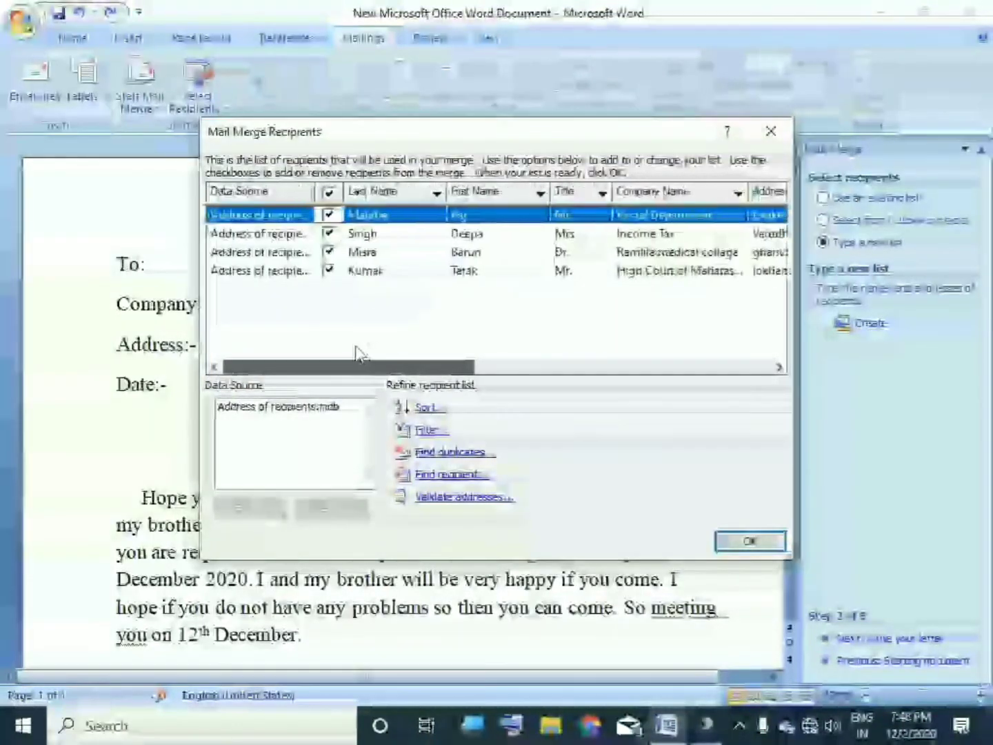
pyautogui.click(750, 541)
pyautogui.write('-')
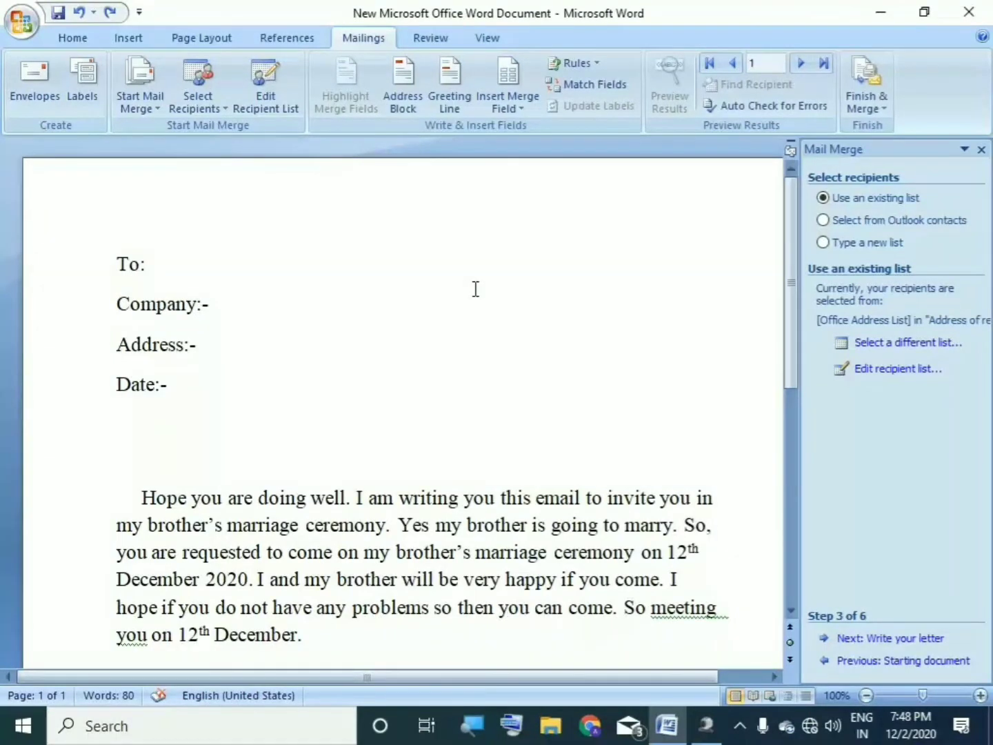
pyautogui.write('/ ')
pyautogui.write('fJ')
# Step: Change the heading to 'Company/ Job:-' and add an 'Email Id:-' line beneath it
pyautogui.press('BackSpace')
pyautogui.press('BackSpace')
pyautogui.write('Job')
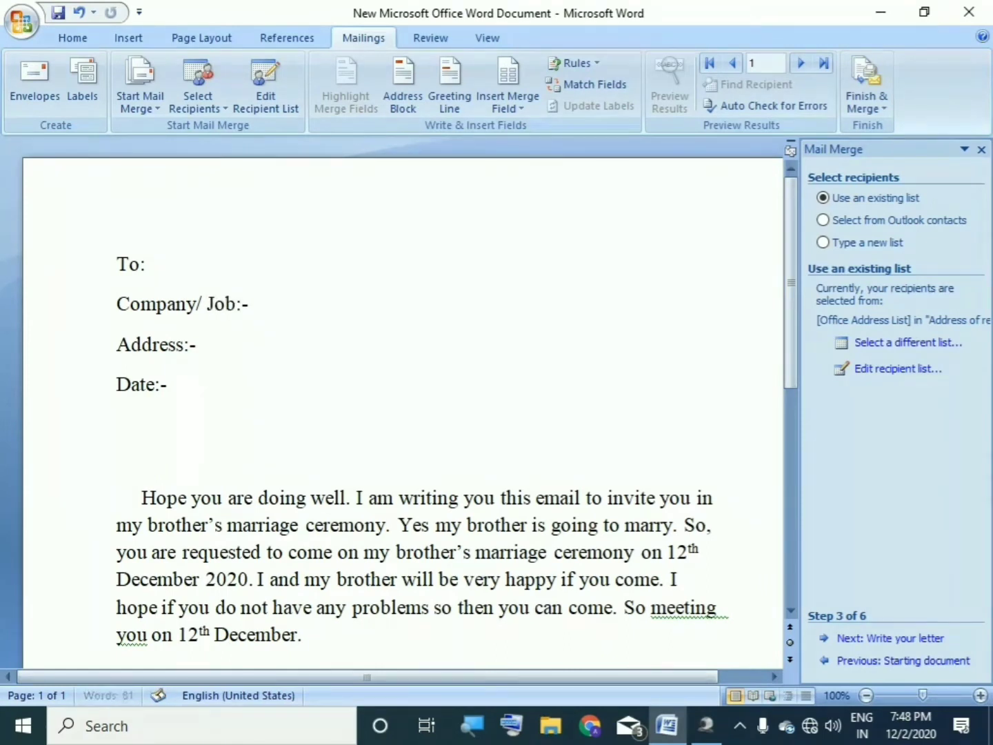
pyautogui.click(267, 298)
pyautogui.press('Return')
pyautogui.write('Email Id')
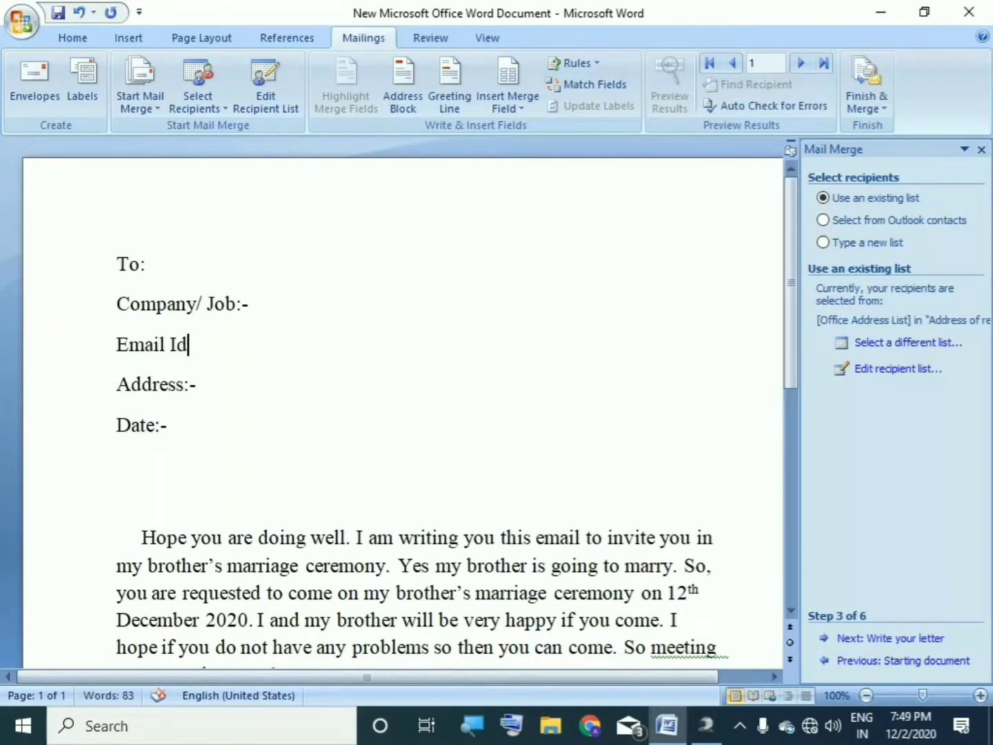
pyautogui.write(':')
pyautogui.scroll(-1, 524, 343)
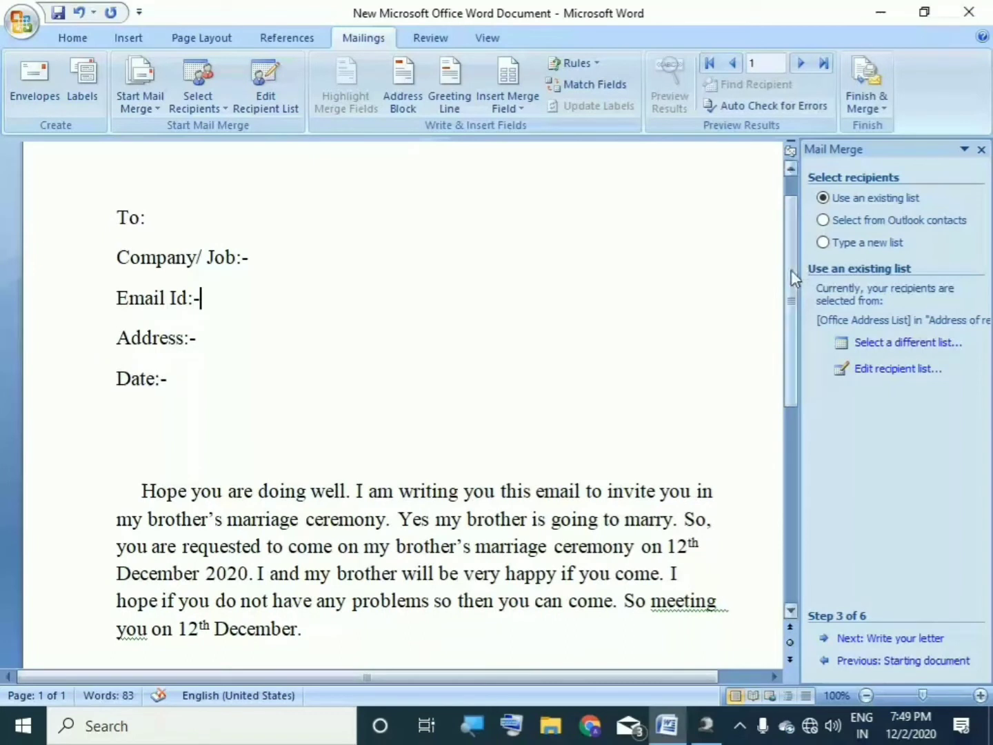
pyautogui.scroll(1, 791, 270)
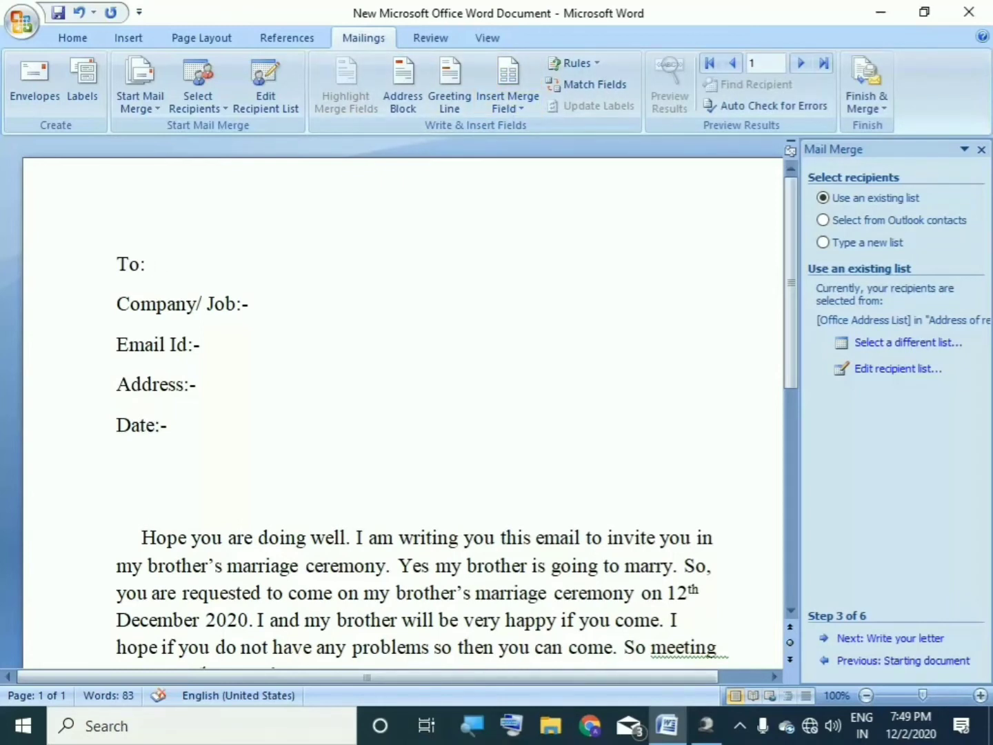
# Step: Insert the Title, First_Name and Last_Name merge fields after 'To:'
pyautogui.click(511, 106)
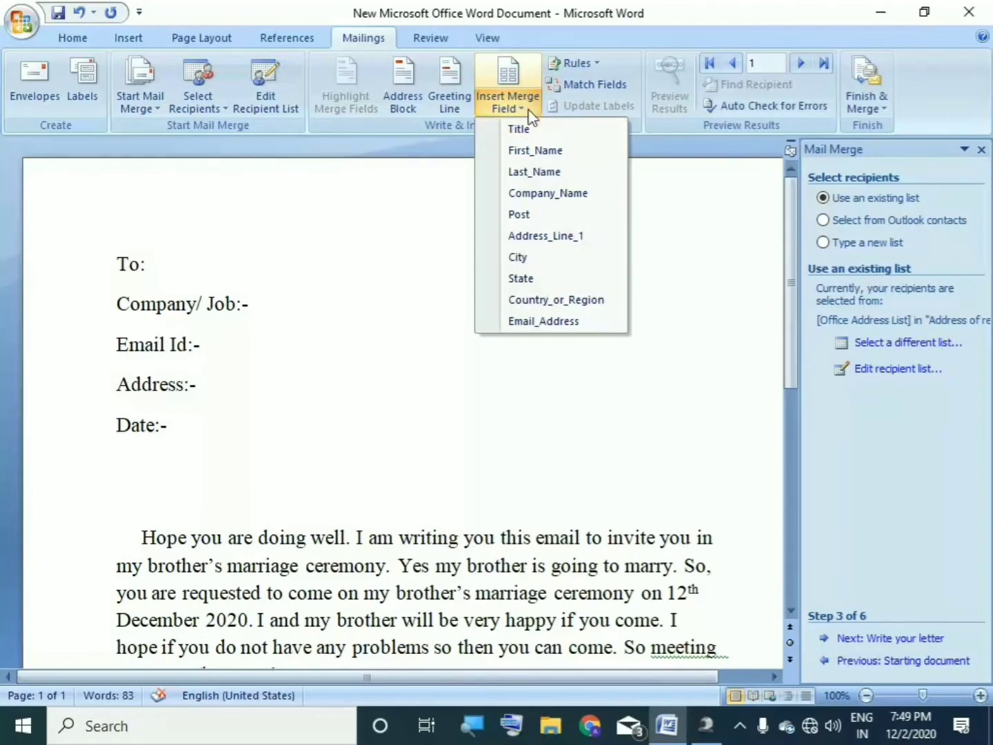
pyautogui.click(518, 129)
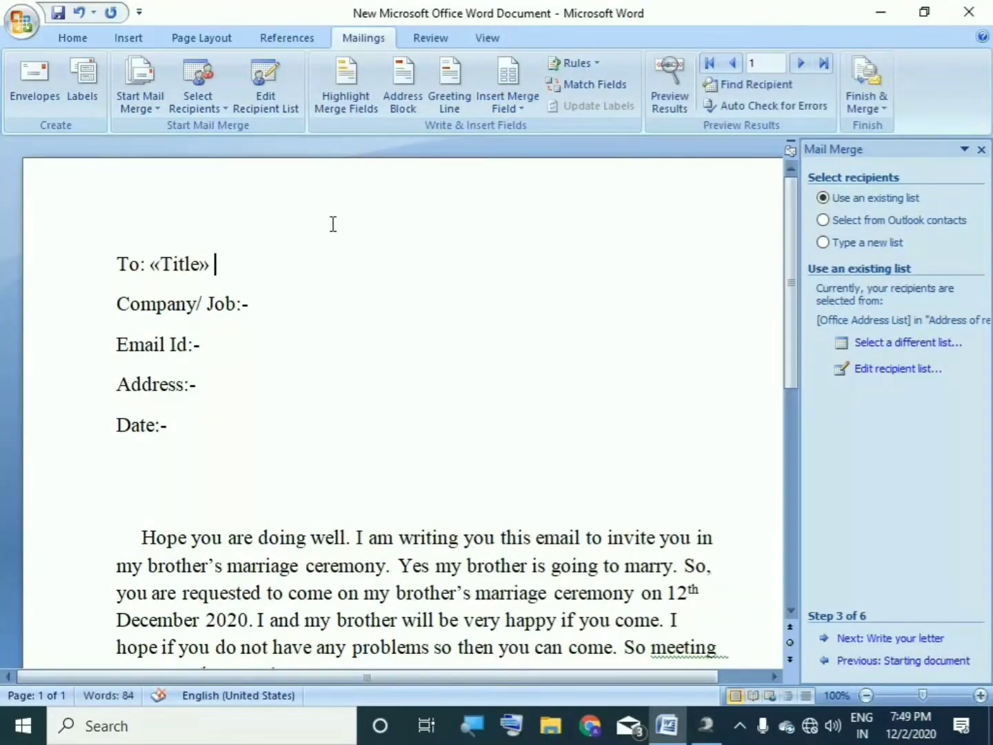
pyautogui.click(507, 104)
pyautogui.click(535, 151)
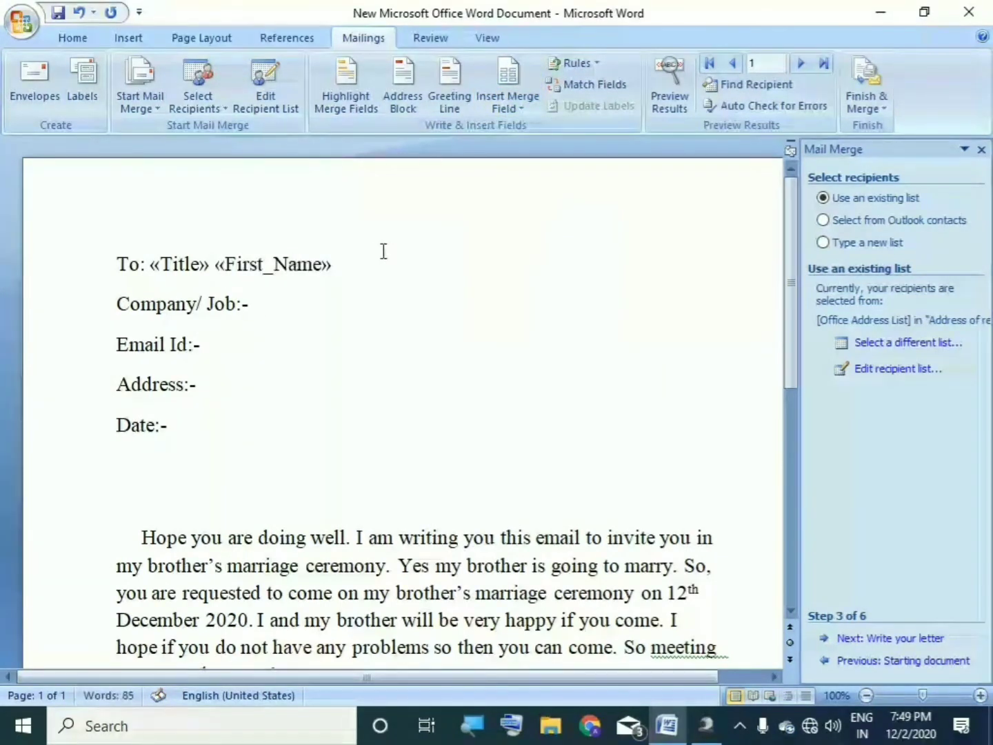
pyautogui.click(503, 106)
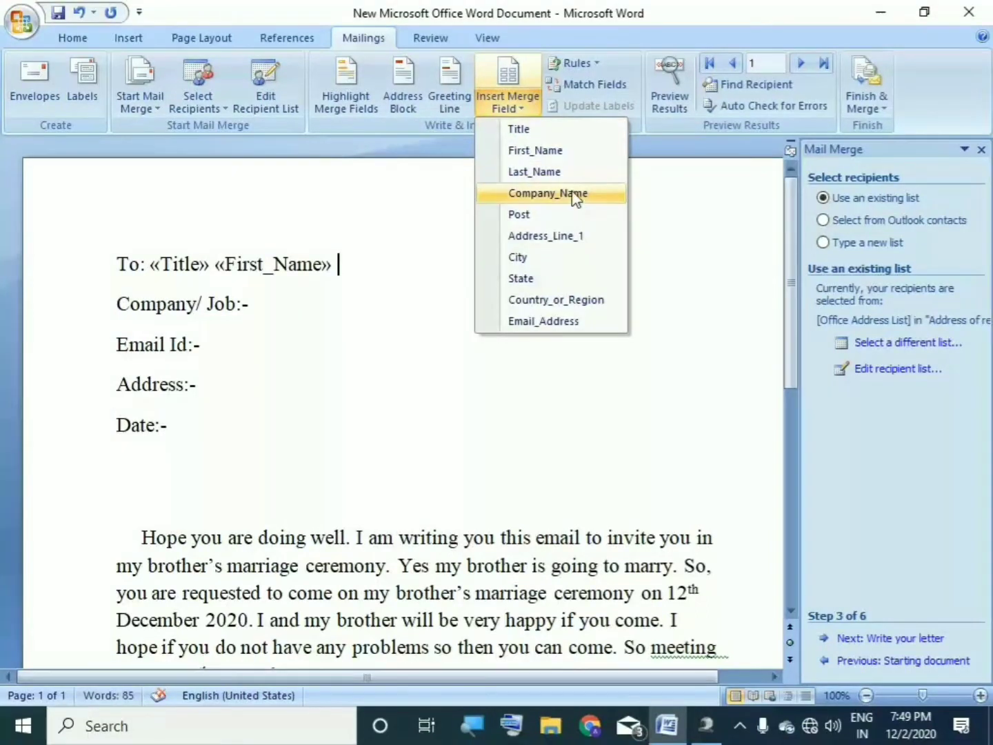
pyautogui.click(558, 172)
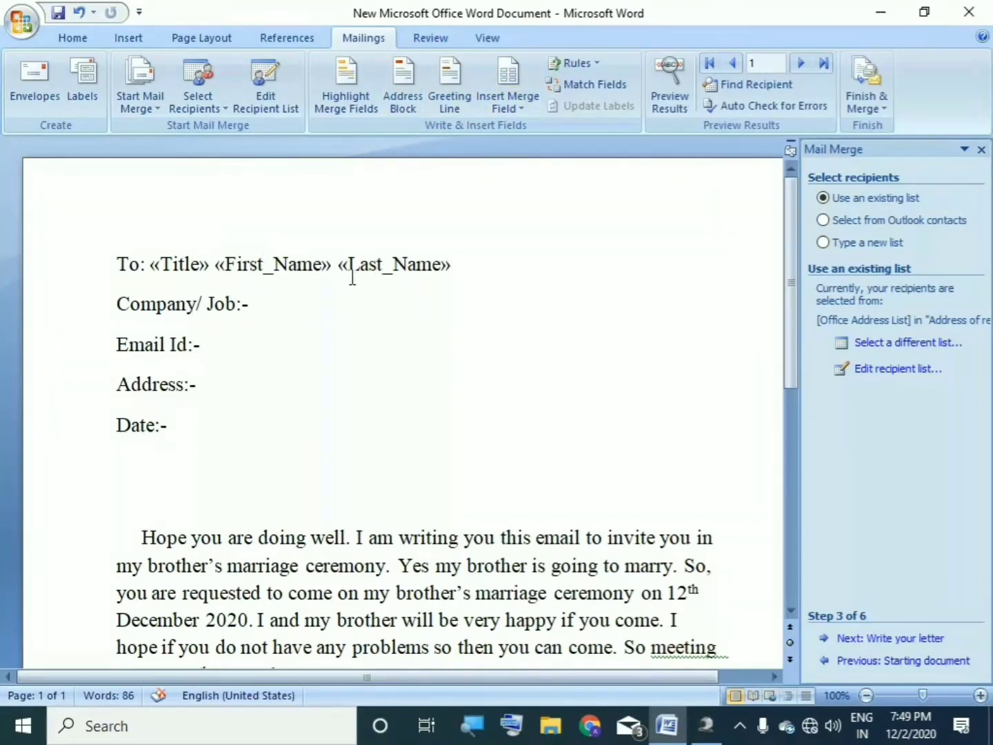
# Step: Insert Company_Name and Post on the Company/ Job line and Email_Address on the Email Id line
pyautogui.click(516, 108)
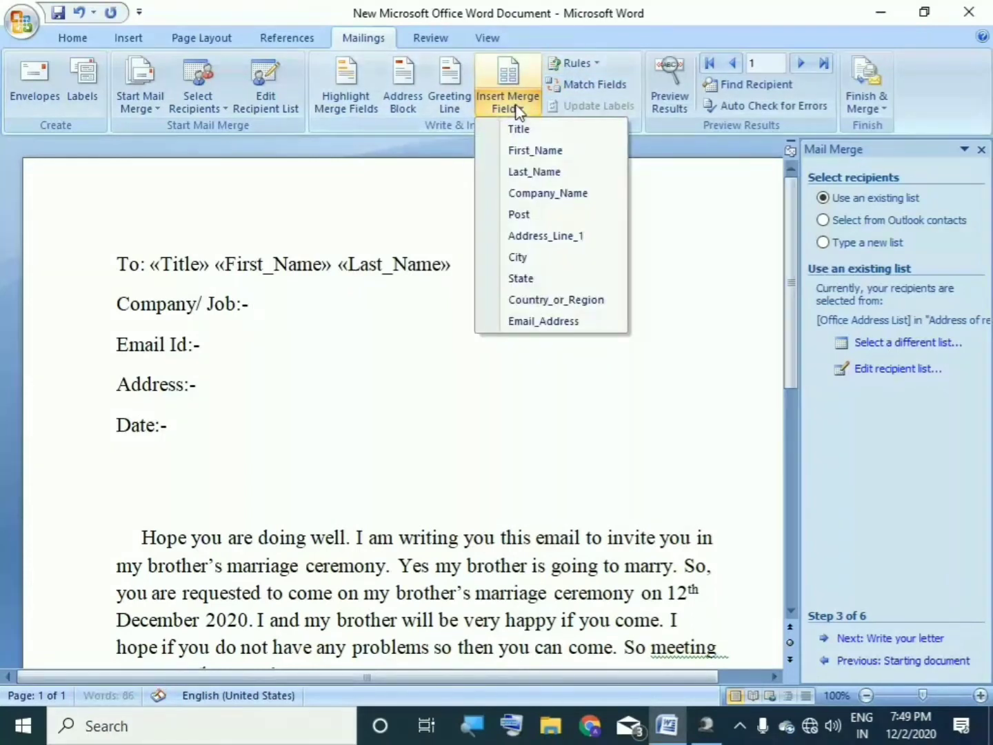
pyautogui.click(537, 194)
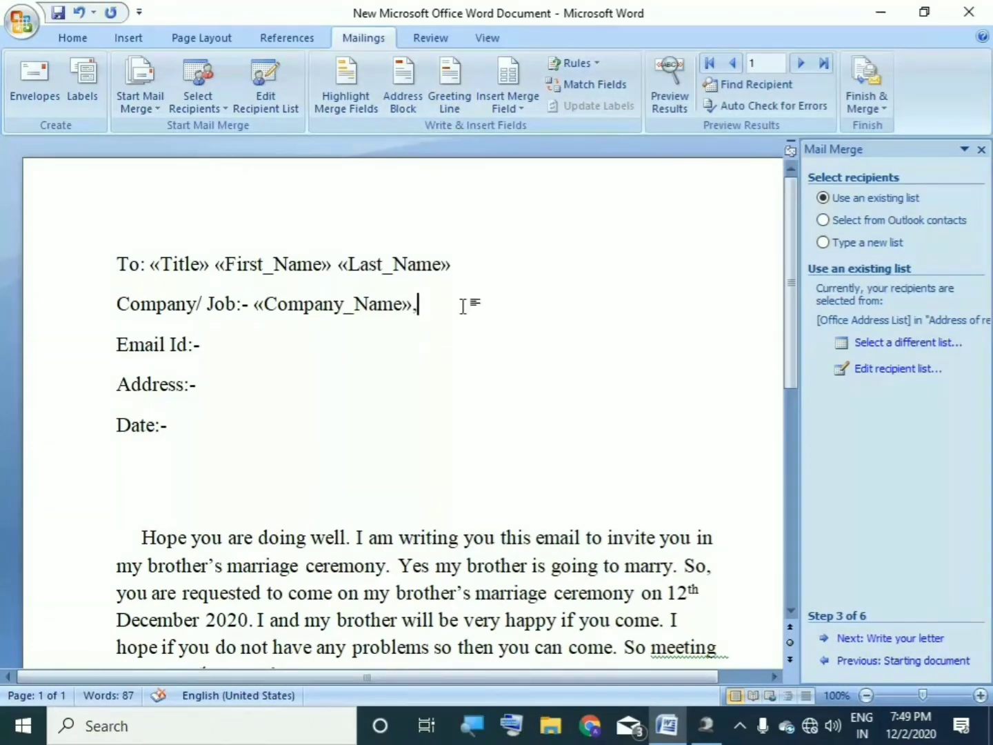
pyautogui.click(503, 103)
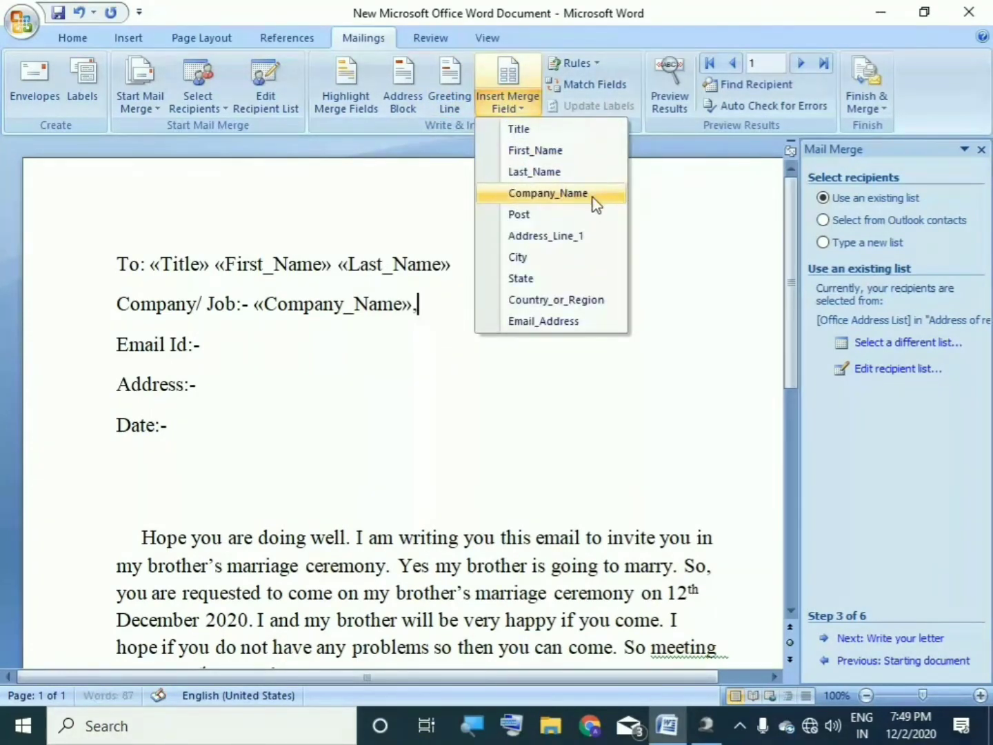
pyautogui.click(554, 217)
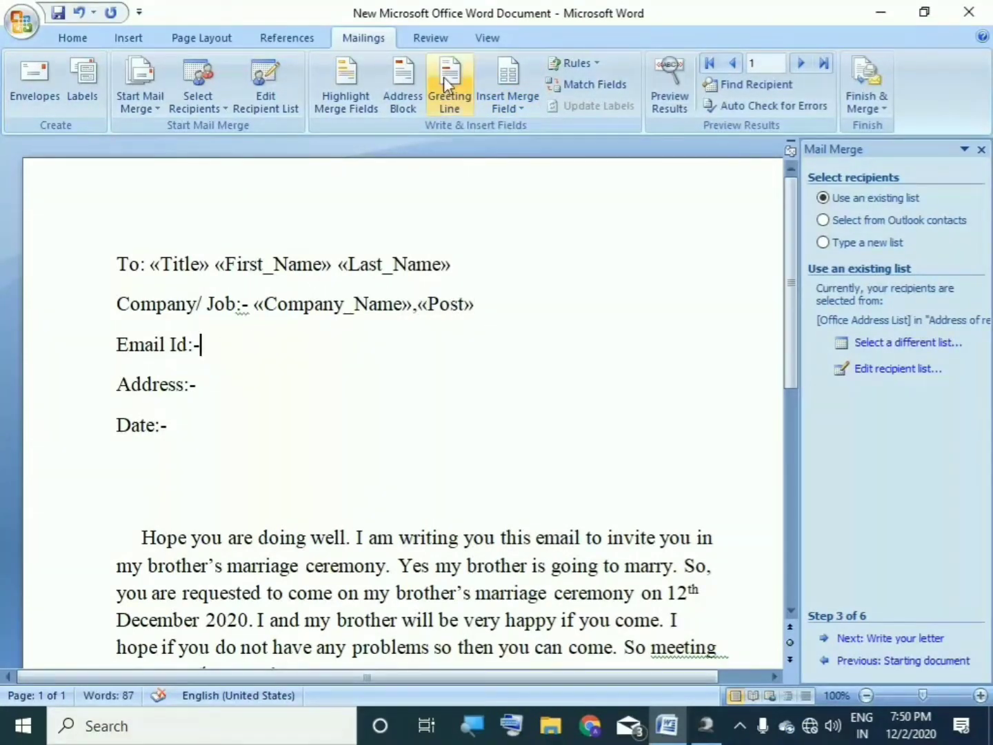
pyautogui.click(507, 103)
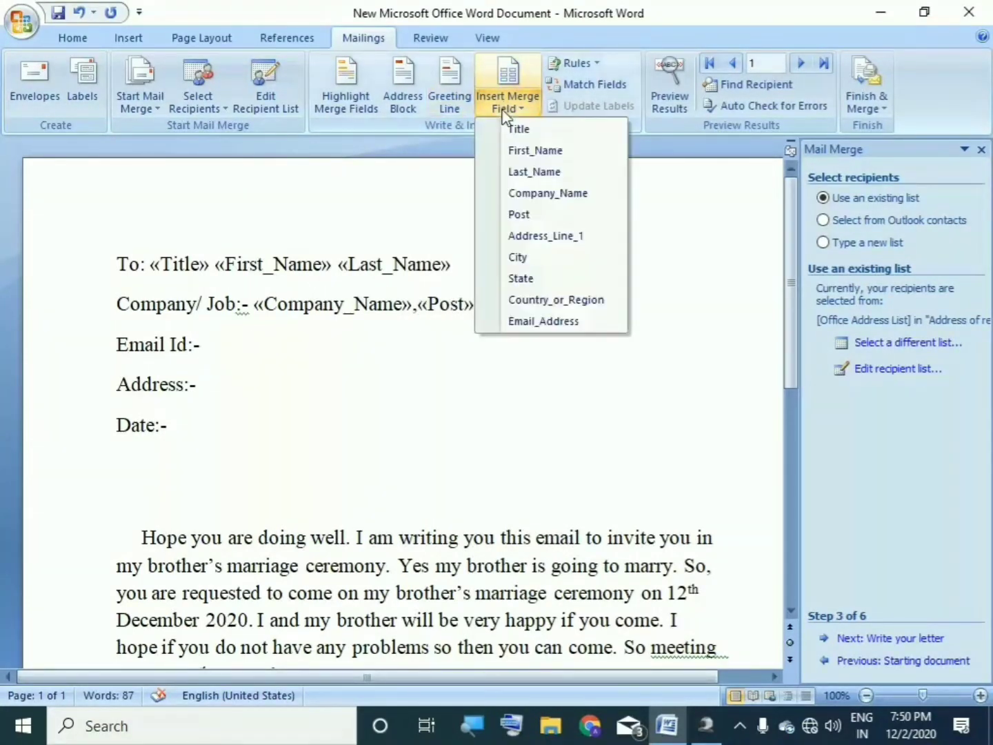
pyautogui.click(550, 320)
# Step: Add the Address_Line_1 and City fields, comma-separated, after 'Address:-'
pyautogui.click(202, 343)
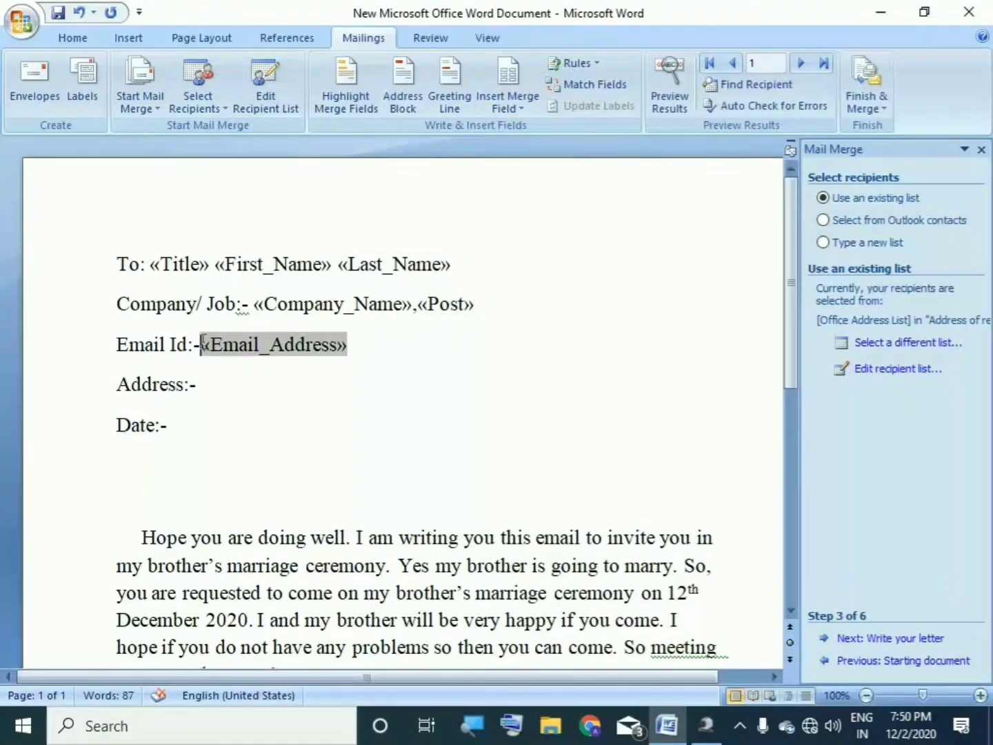
pyautogui.click(369, 340)
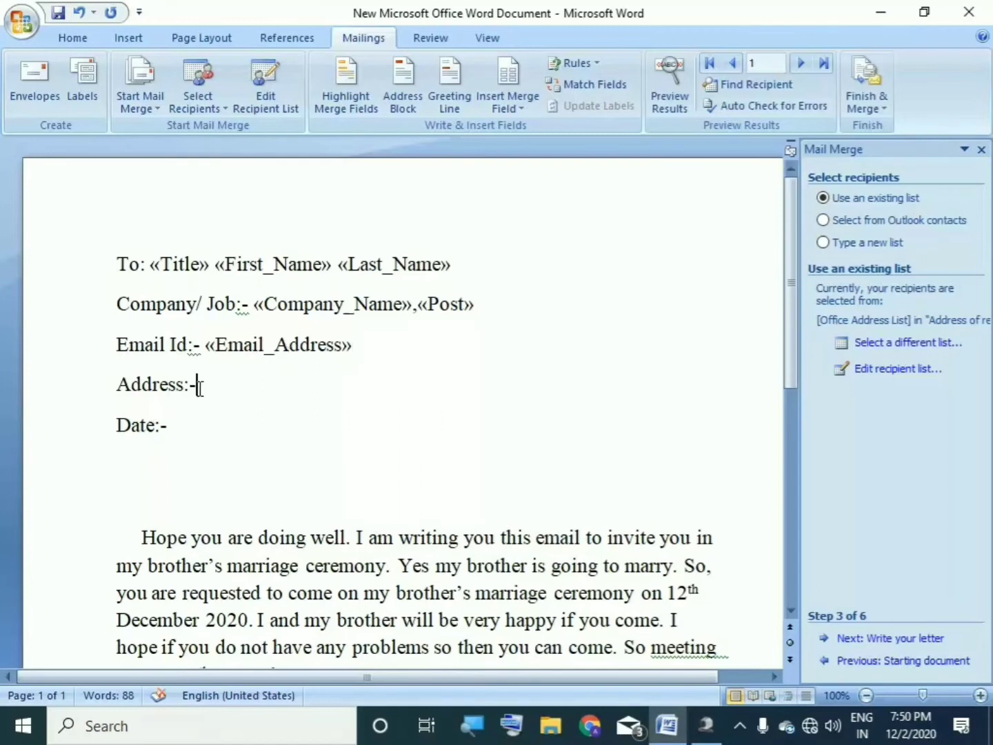
pyautogui.press('Down')
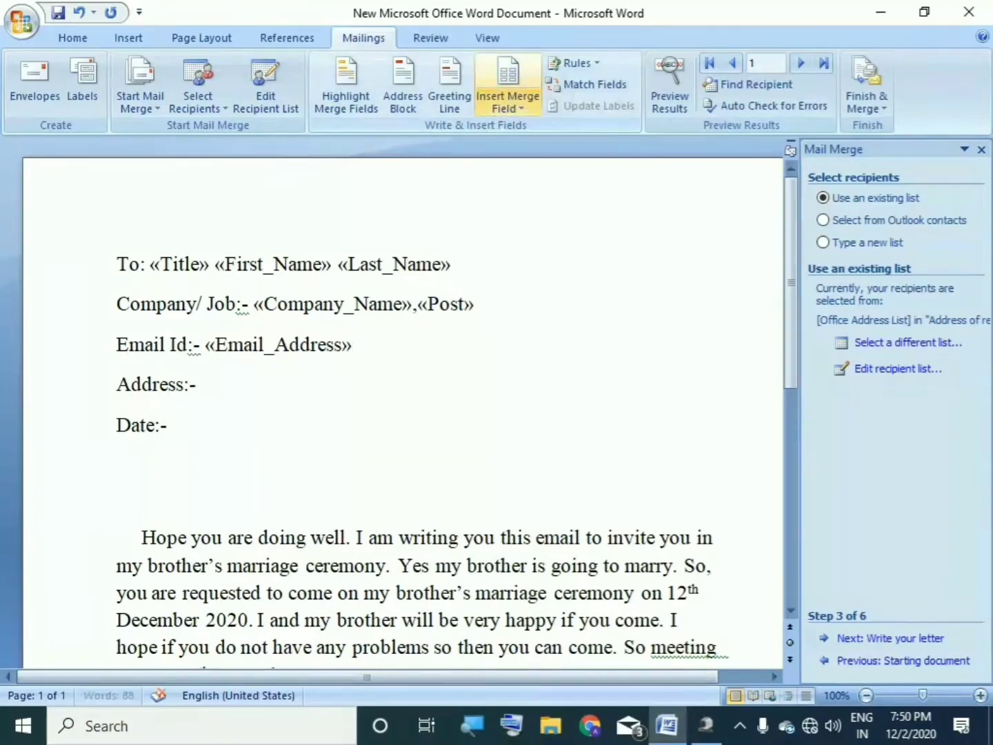
pyautogui.click(513, 108)
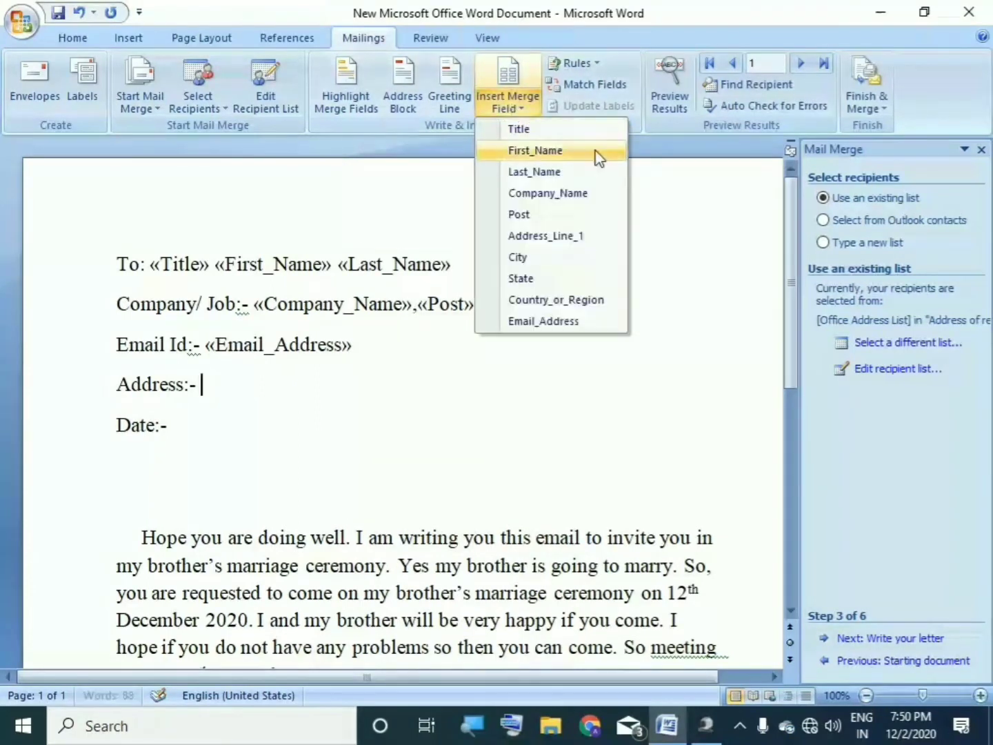
pyautogui.click(544, 236)
pyautogui.write(',')
pyautogui.click(511, 107)
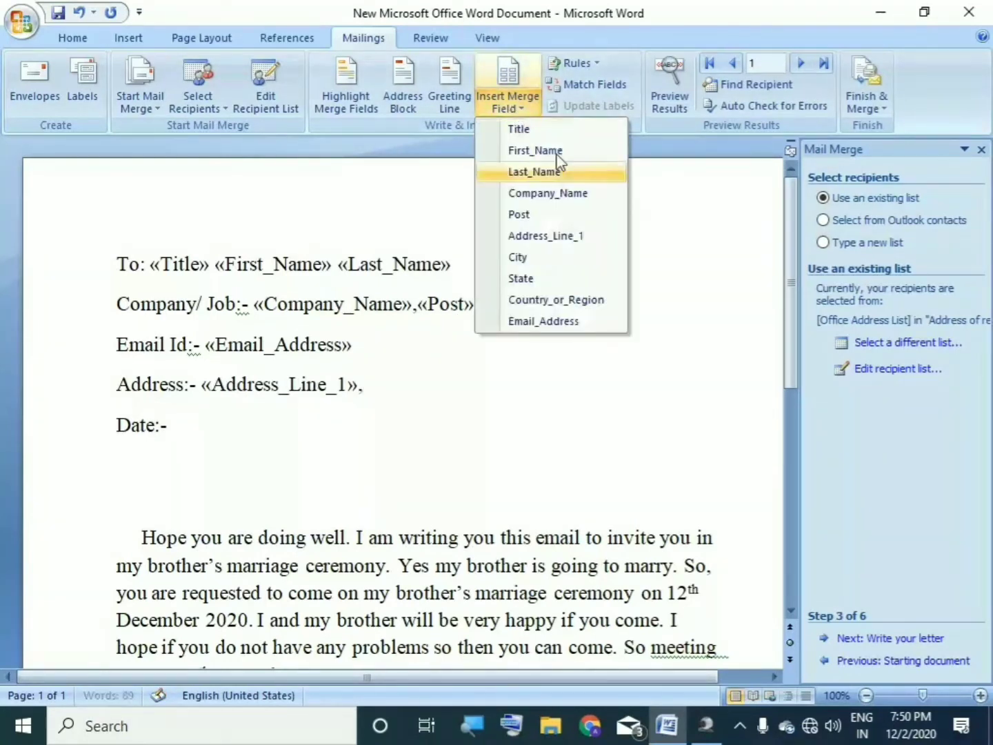
pyautogui.click(537, 257)
pyautogui.write(',')
# Step: Append the State and Country_or_Region fields to the address, removing the trailing comma
pyautogui.click(508, 104)
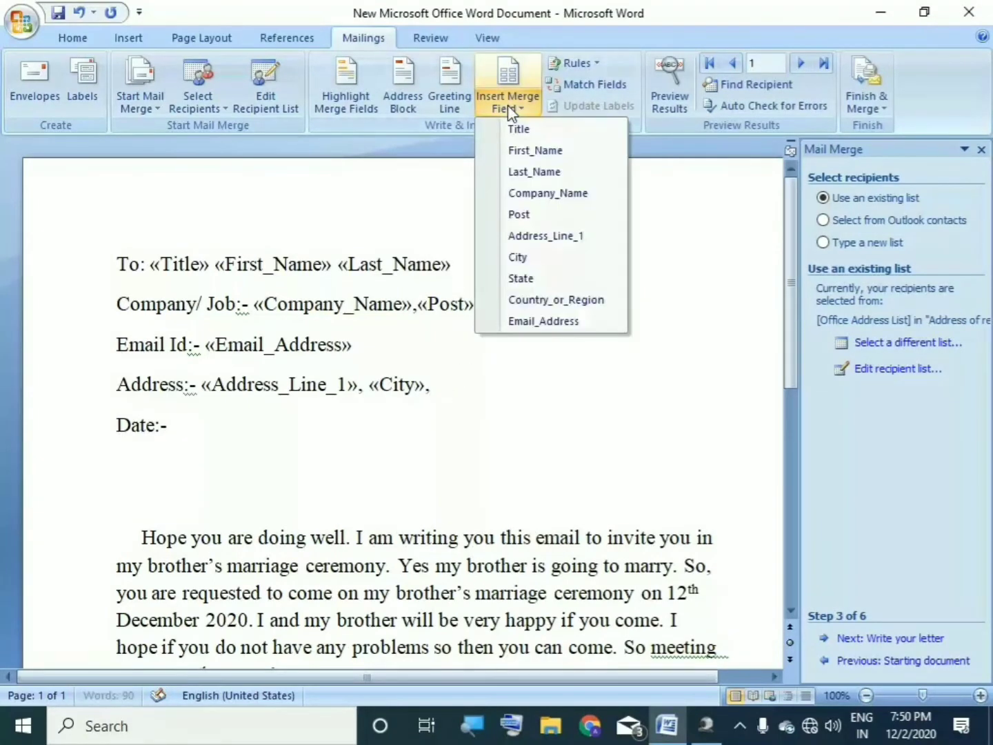
pyautogui.click(517, 280)
pyautogui.write(',')
pyautogui.click(523, 108)
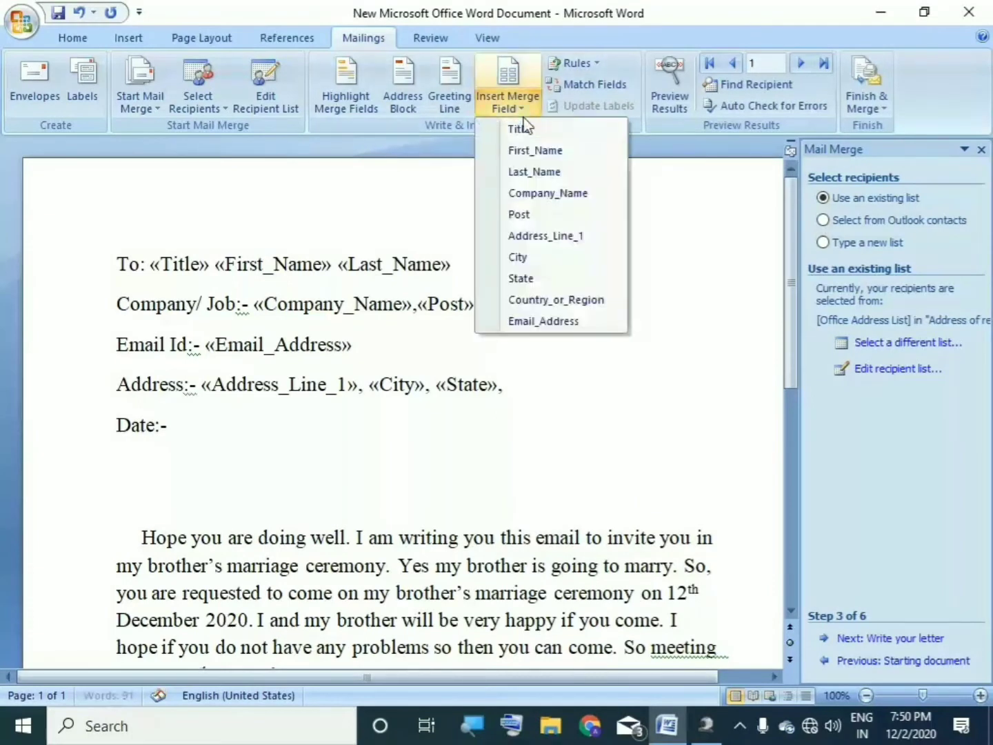
pyautogui.click(551, 302)
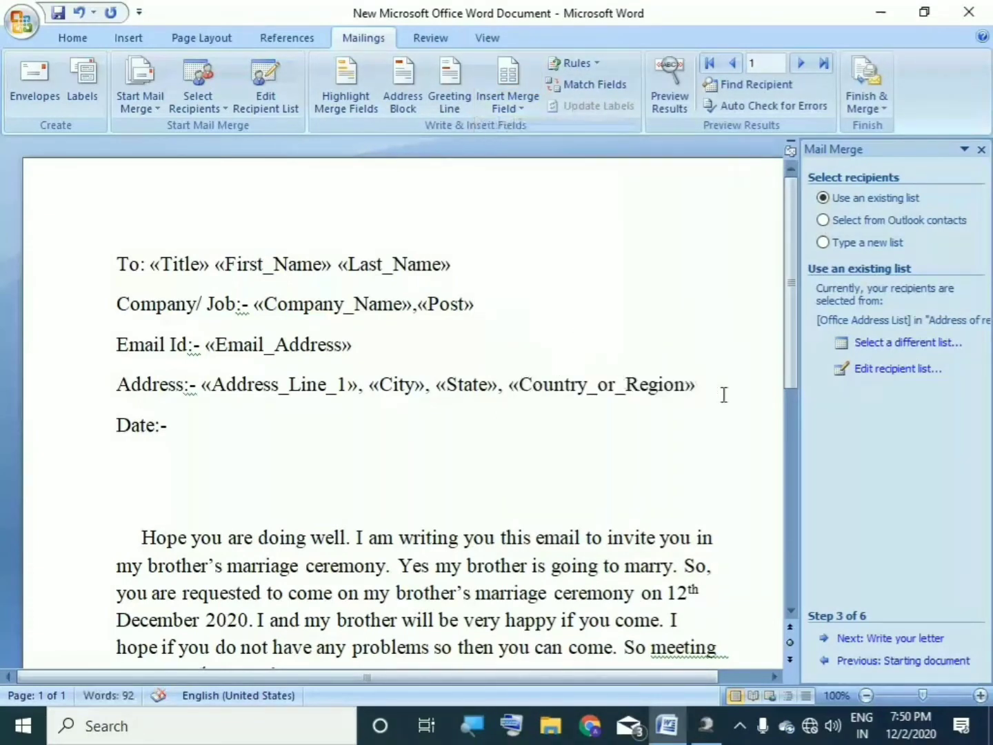
pyautogui.write(',')
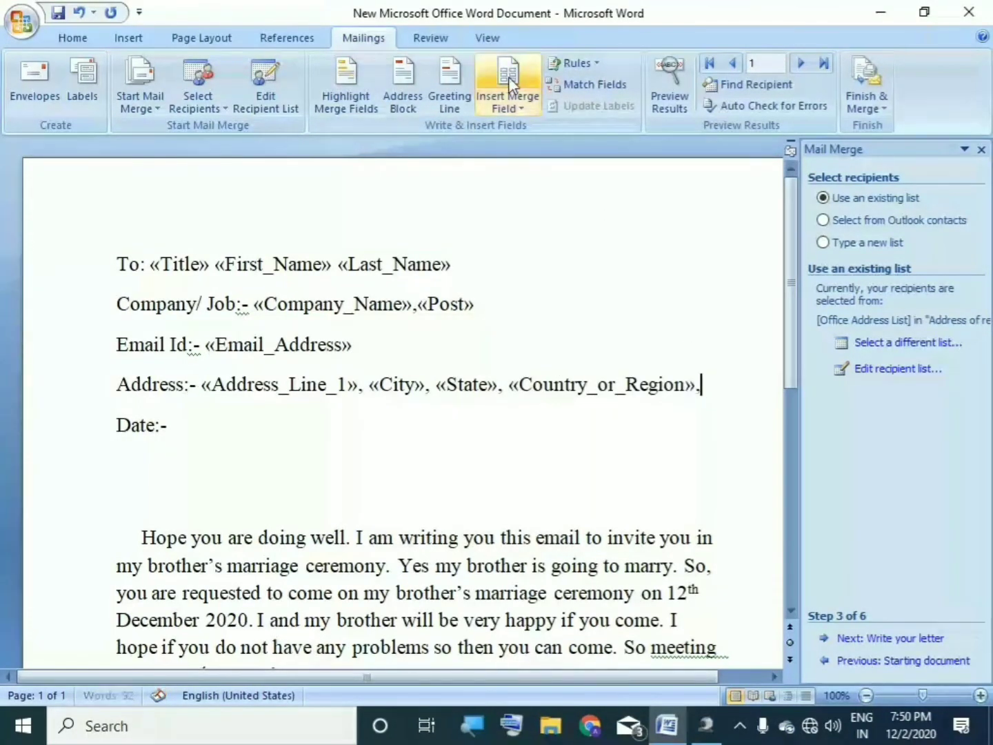
pyautogui.click(511, 108)
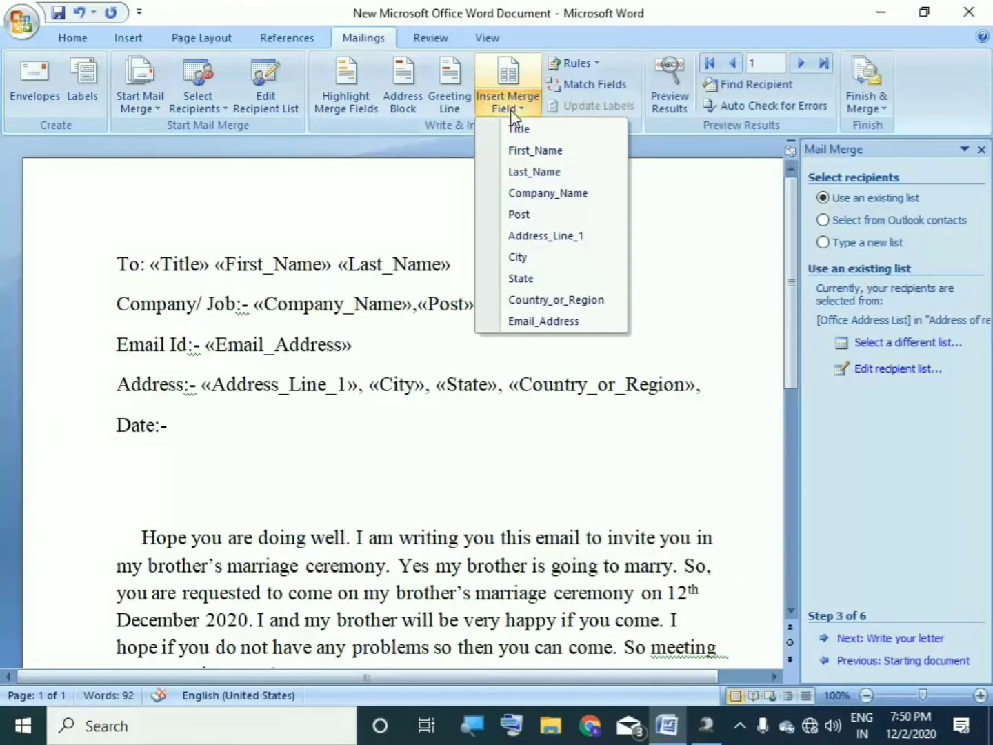
pyautogui.click(701, 388)
pyautogui.press('BackSpace')
pyautogui.click(204, 408)
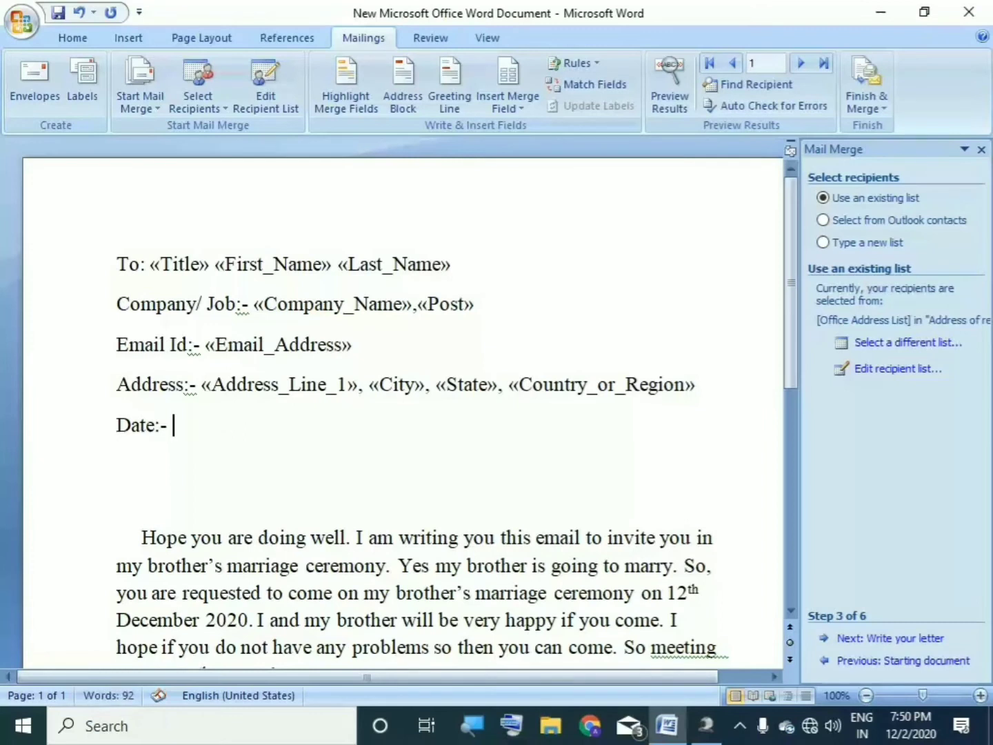
# Step: Replace the partial date after 'Date:-' with 02.12.2020
pyautogui.write('12')
pyautogui.press('BackSpace')
pyautogui.press('BackSpace')
pyautogui.press('BackSpace')
pyautogui.write('0')
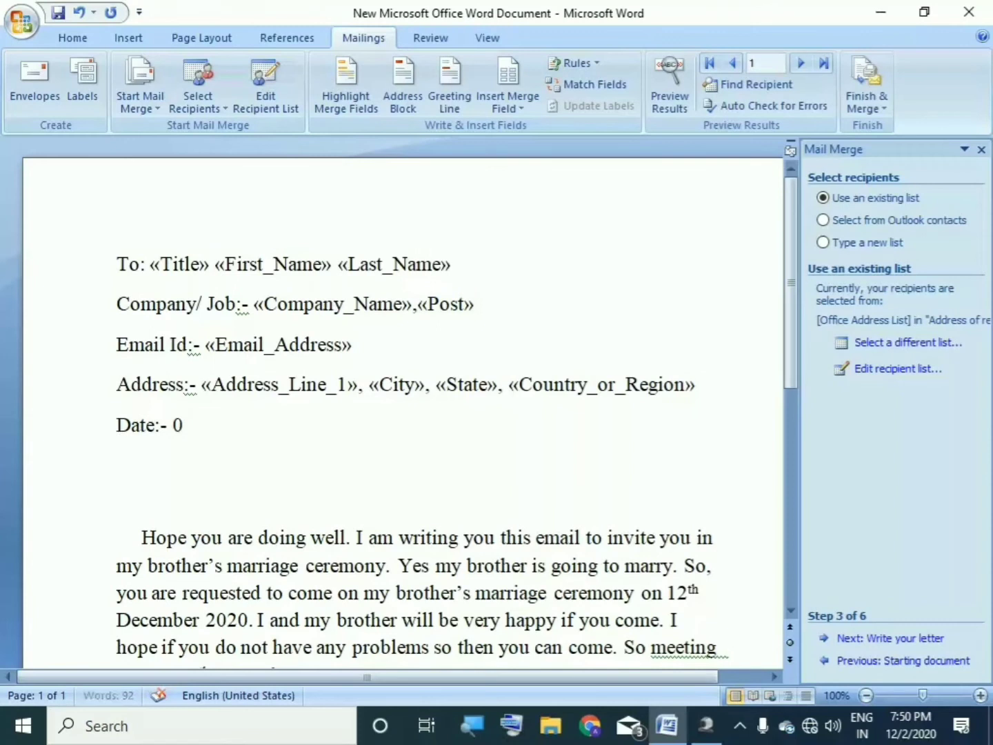
pyautogui.write('2')
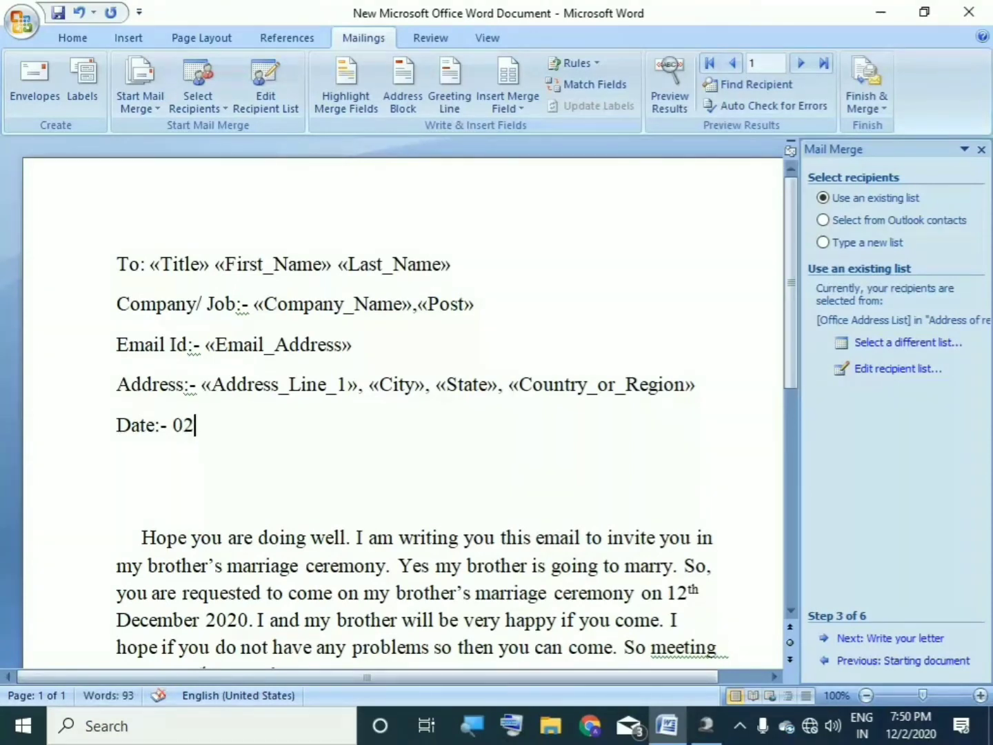
pyautogui.write('.12.2020')
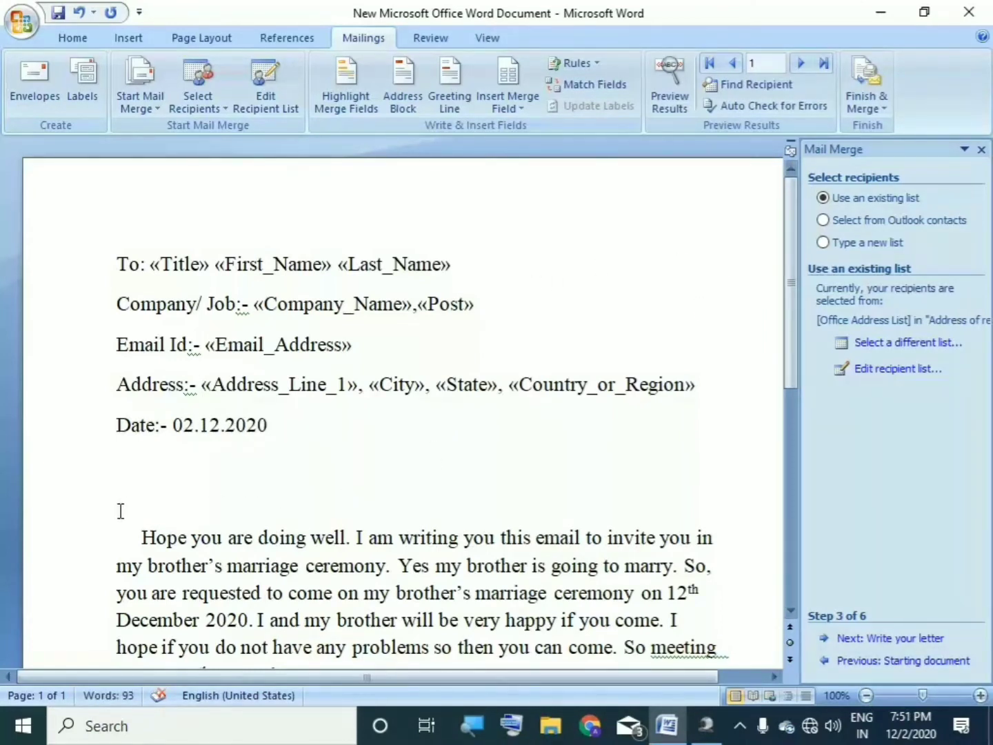
pyautogui.click(124, 495)
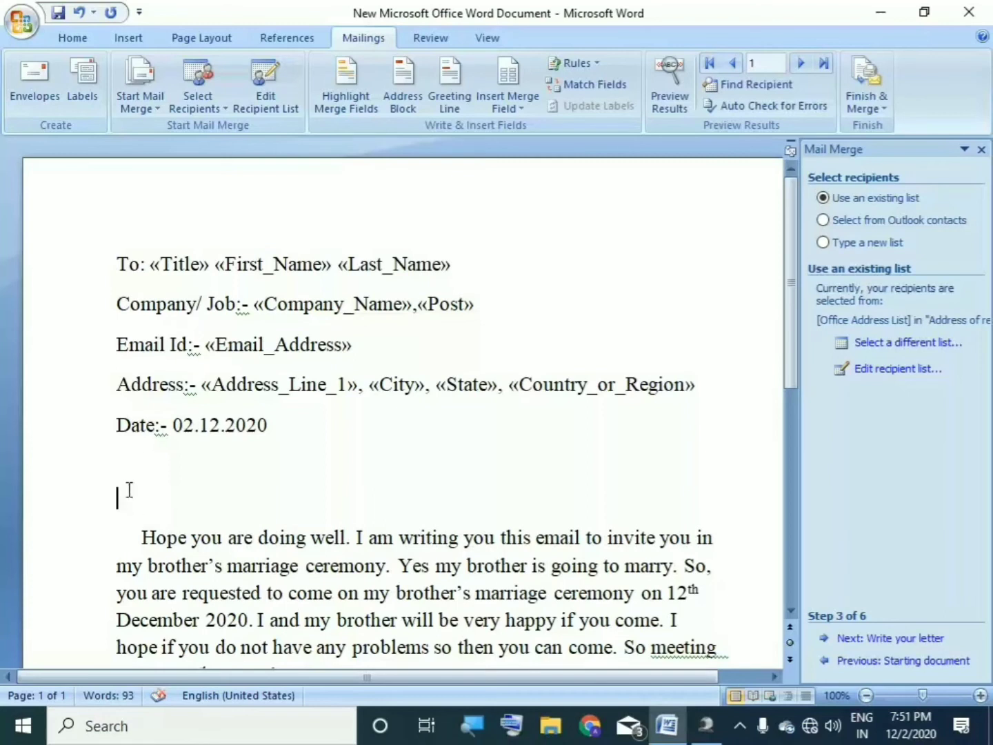
# Step: Add a «Title» «First_Name» «Last_Name» line above the body and preview recipient 1's letter
pyautogui.click(525, 110)
pyautogui.click(518, 129)
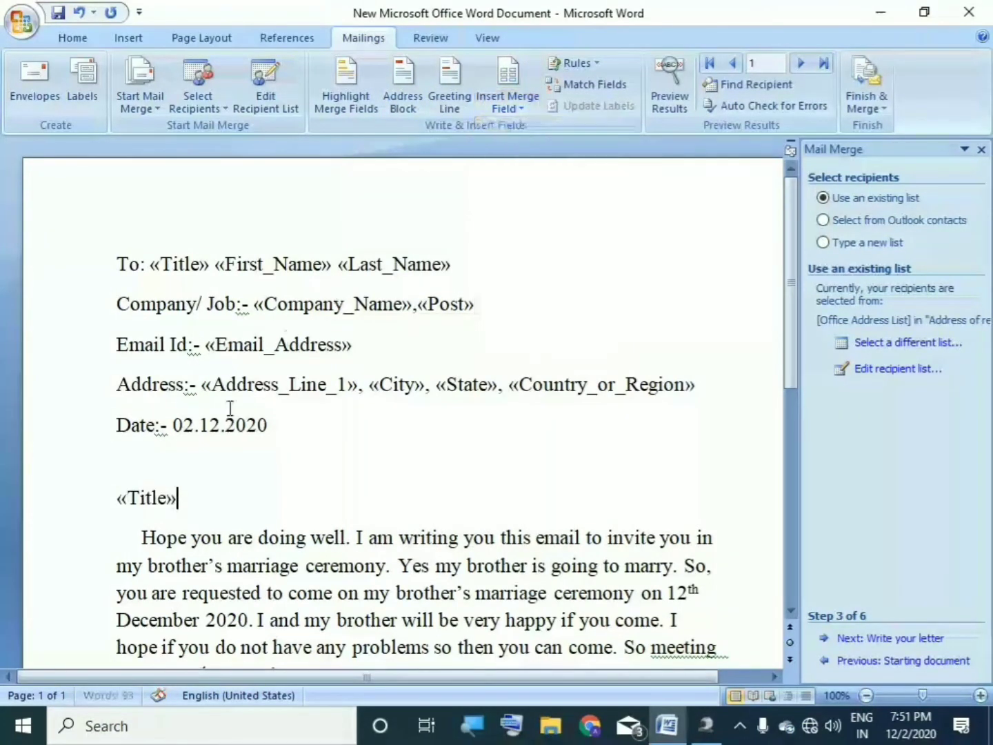
pyautogui.click(518, 105)
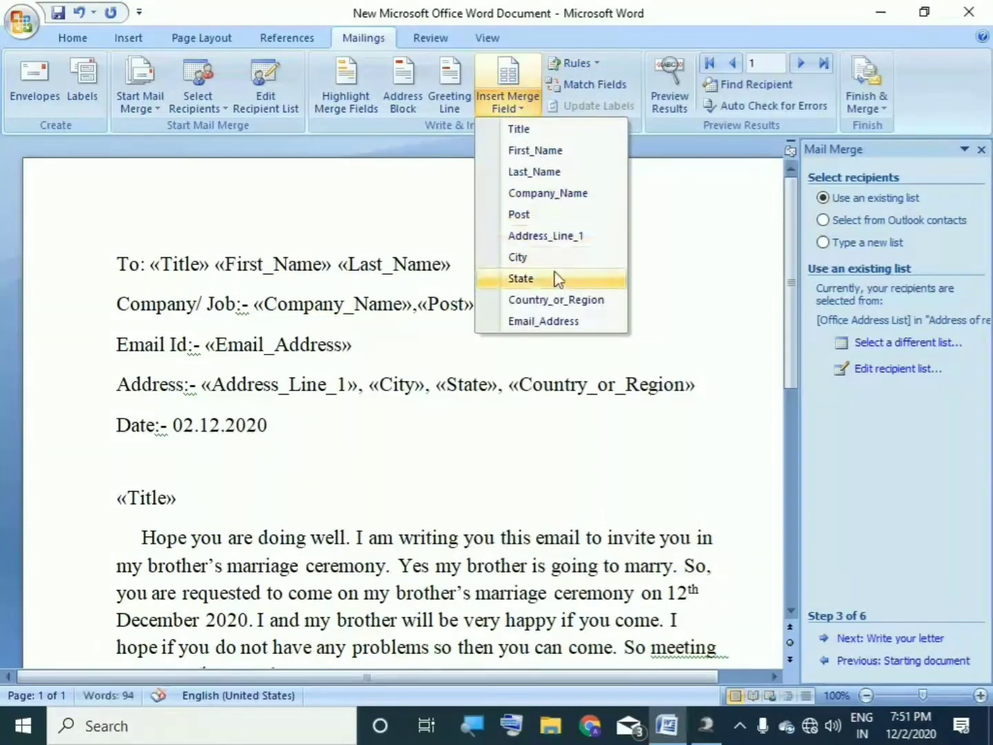
pyautogui.click(545, 151)
pyautogui.click(517, 105)
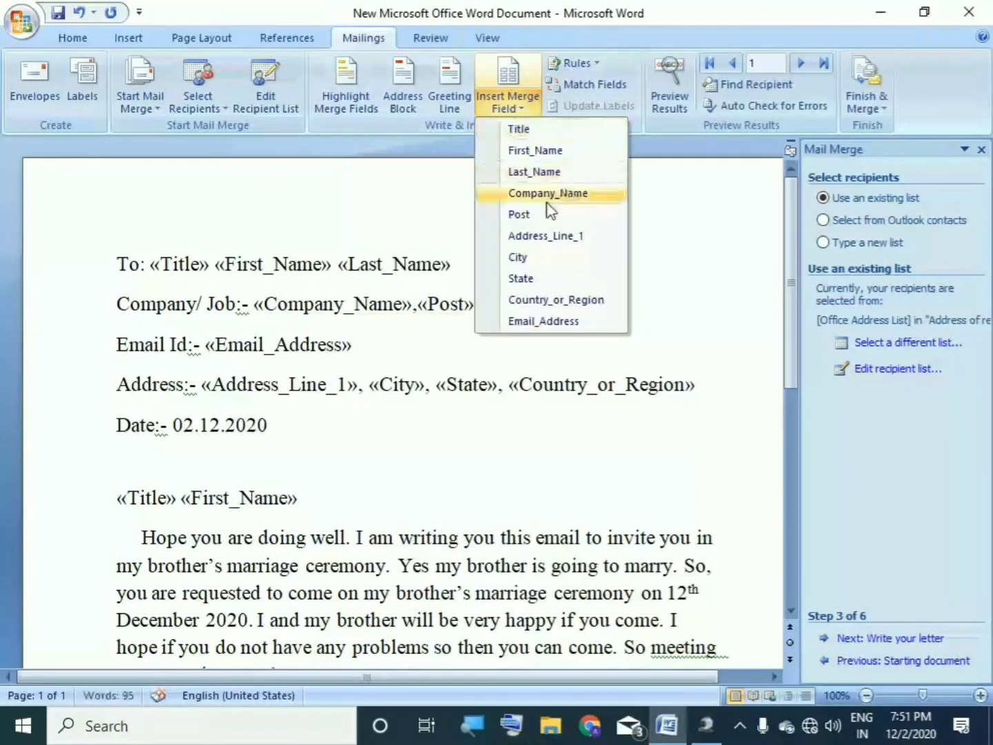
pyautogui.click(531, 172)
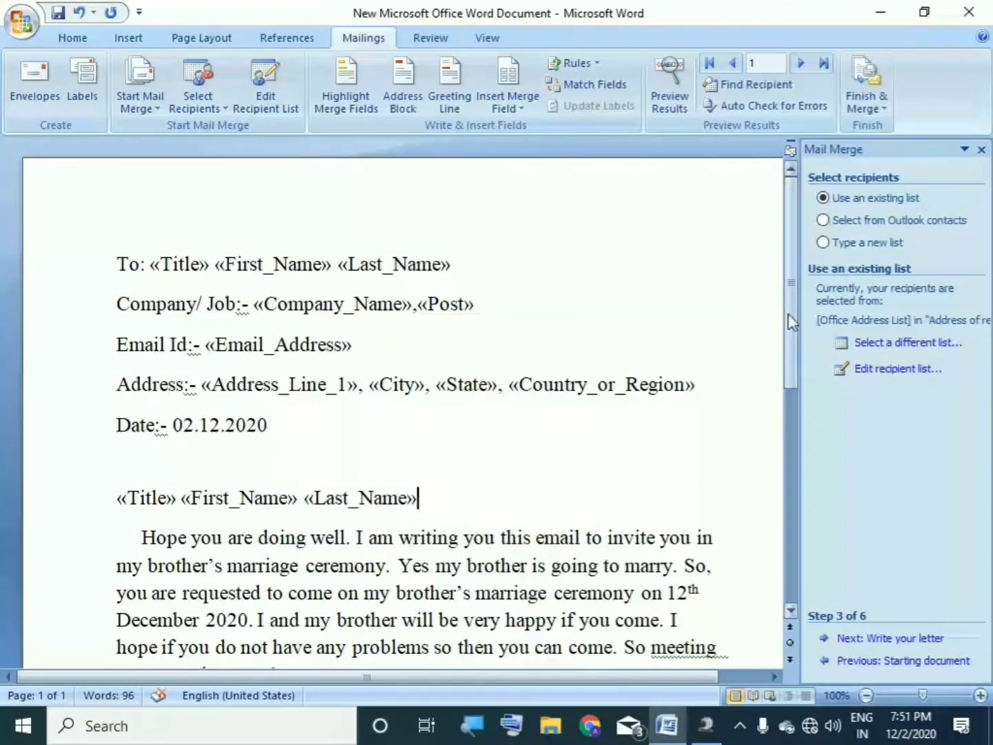
pyautogui.scroll(-5, 789, 380)
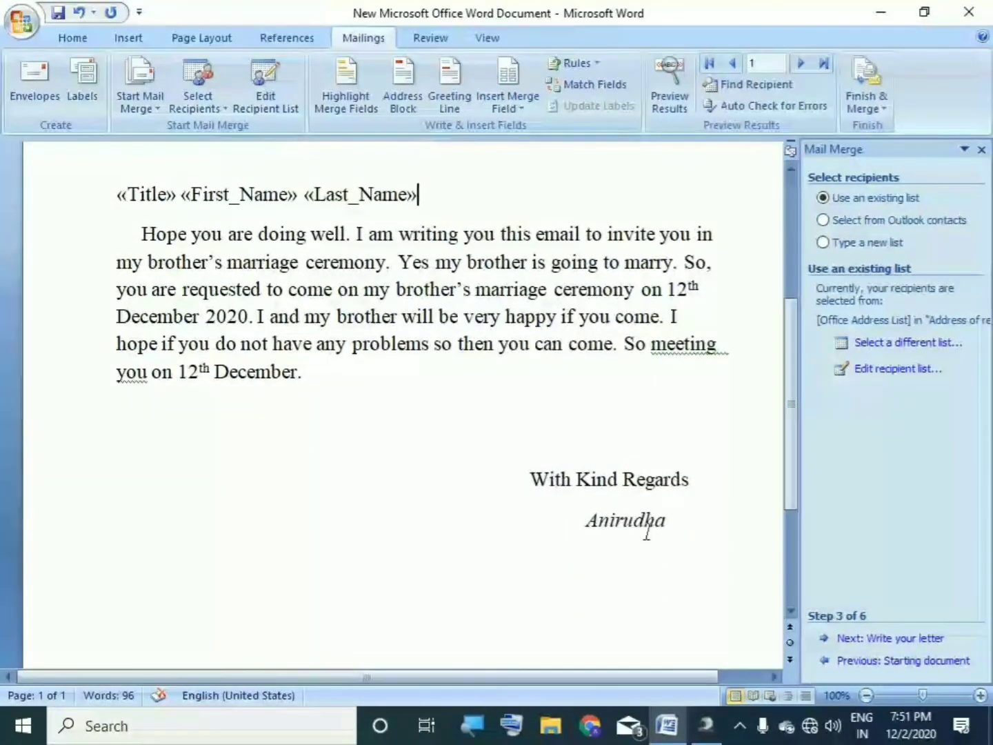
pyautogui.moveTo(792, 425); pyautogui.dragTo(805, 348)
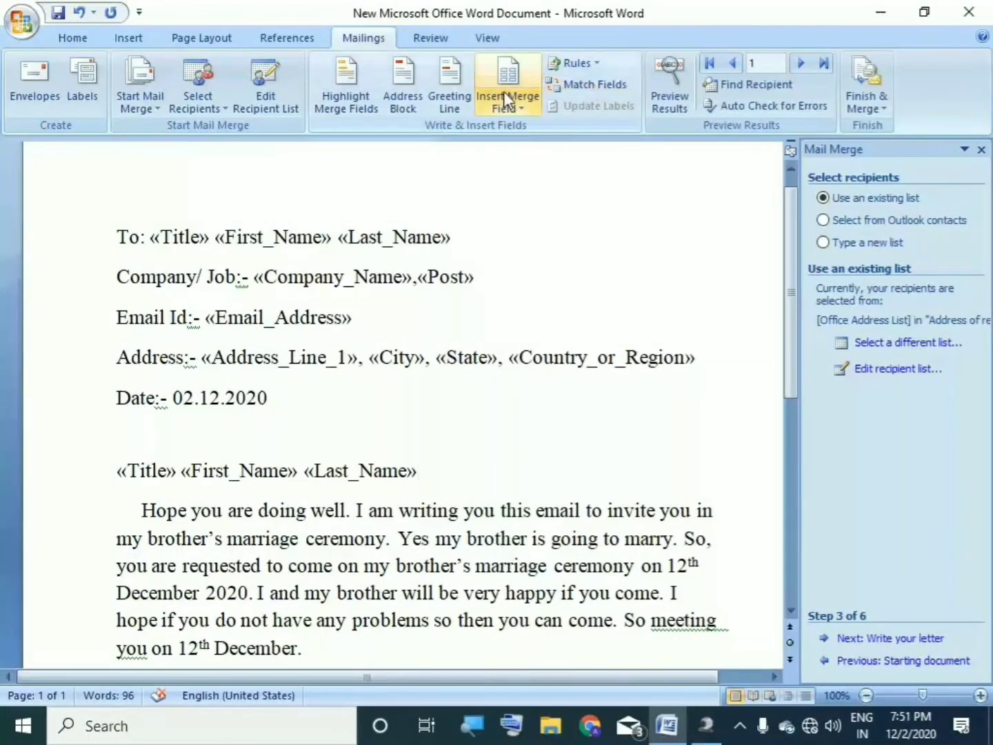
pyautogui.click(672, 90)
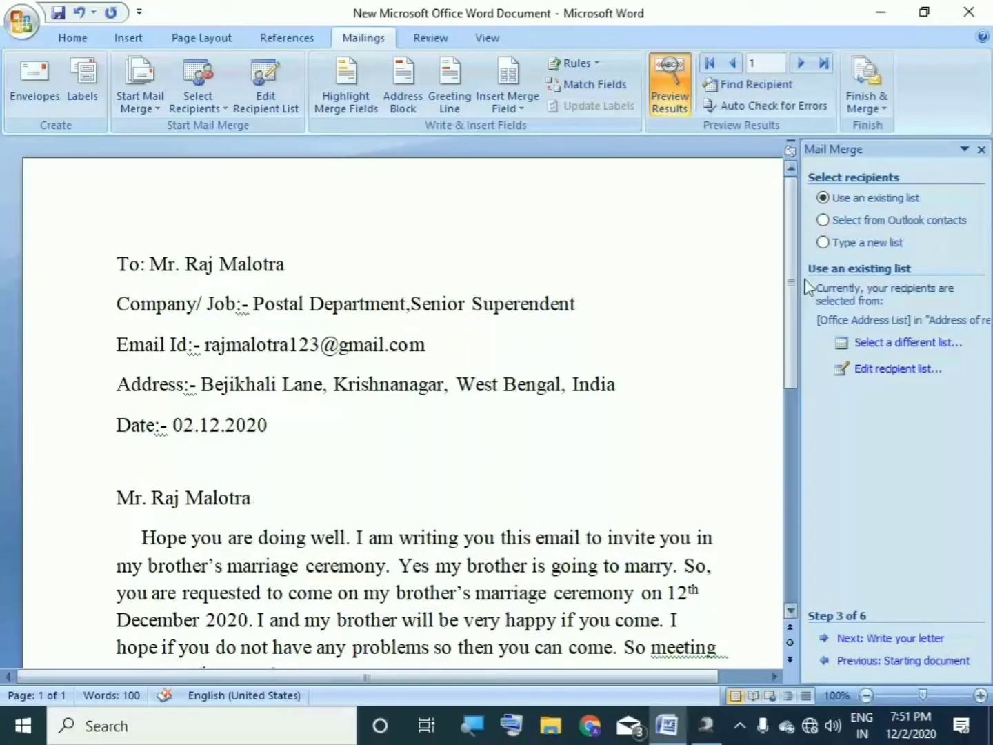
# Step: Check the previewed Email and Company/ Job lines, then open the Finish & Merge options
pyautogui.moveTo(789, 281); pyautogui.dragTo(803, 231)
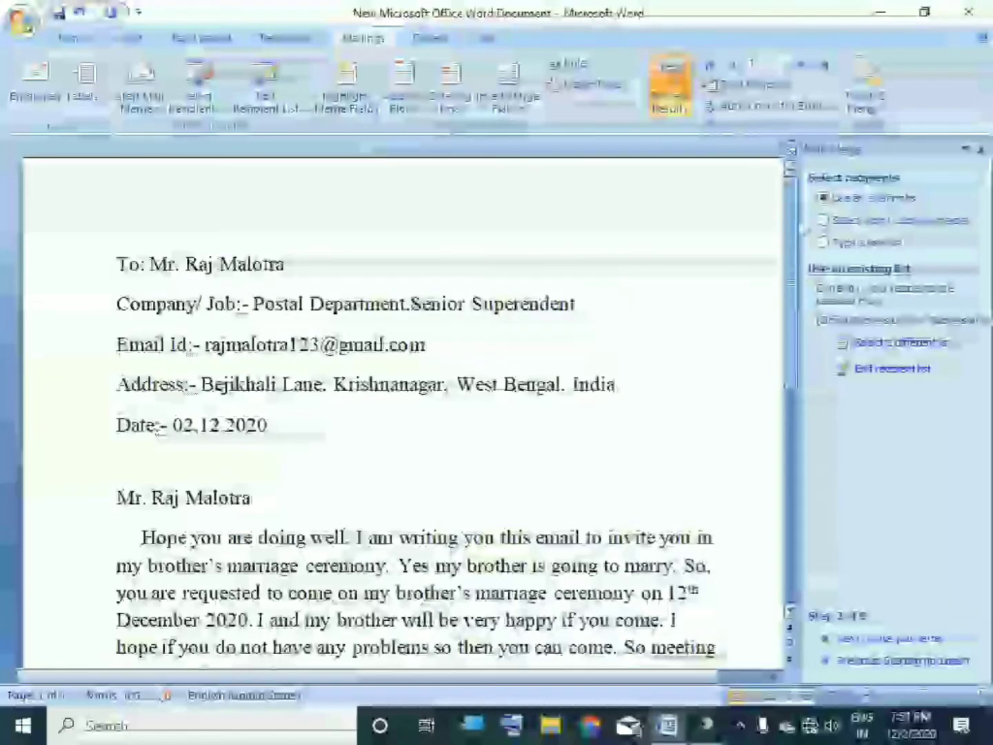
pyautogui.click(704, 349)
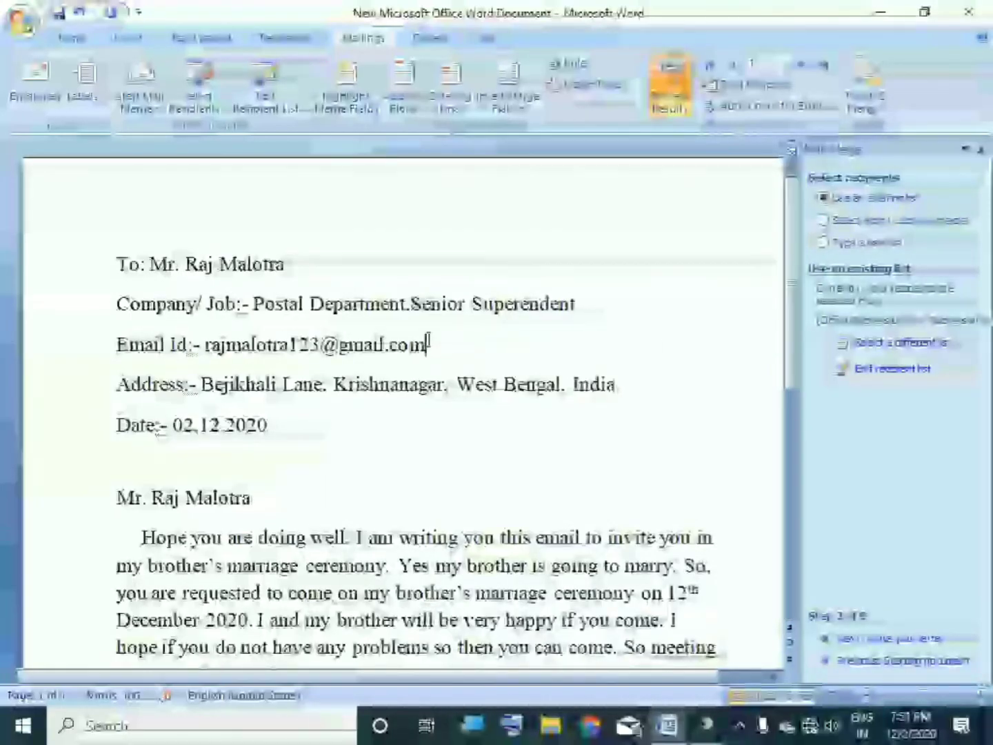
pyautogui.click(651, 302)
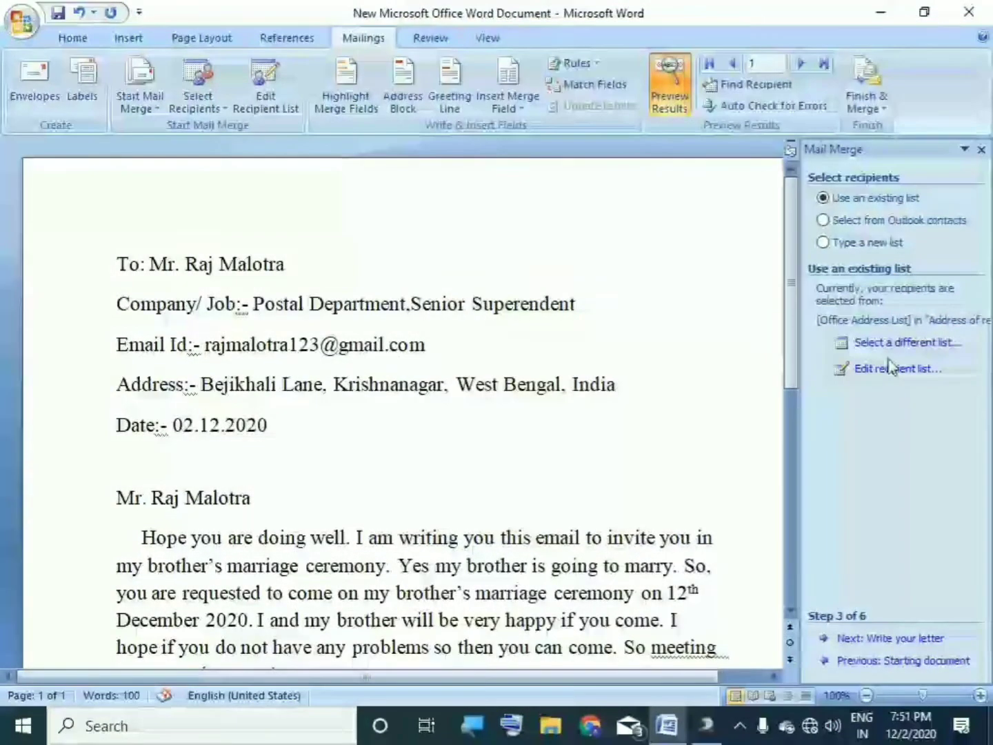
pyautogui.click(859, 99)
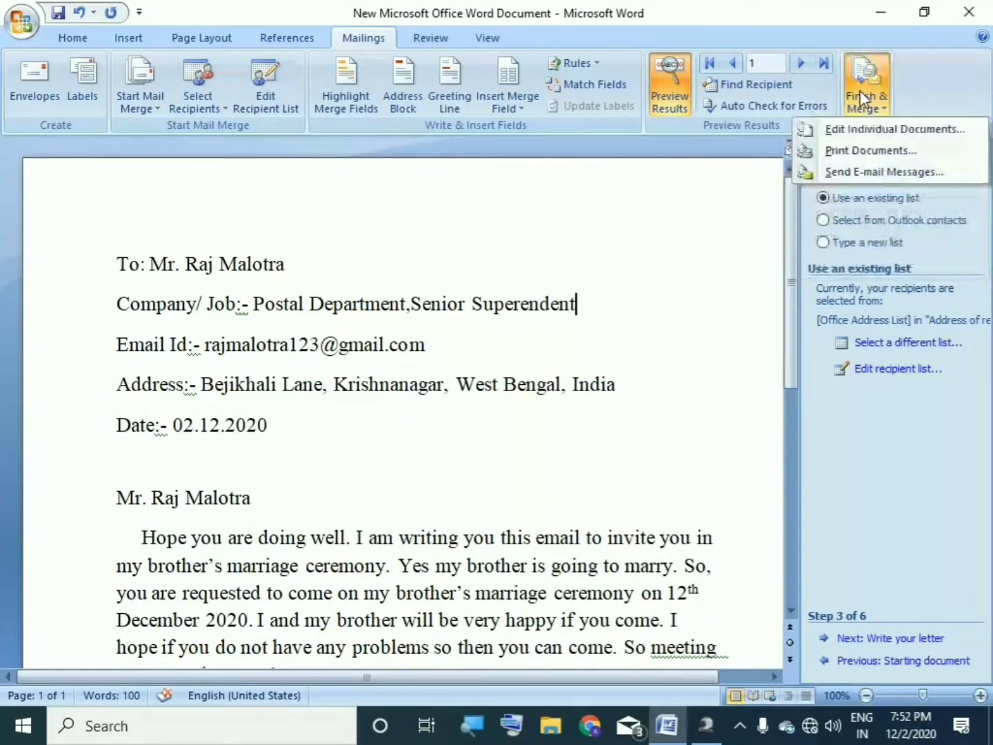
# Step: Merge all records into individual documents and bring the four-page Letters1 document to the front
pyautogui.click(870, 131)
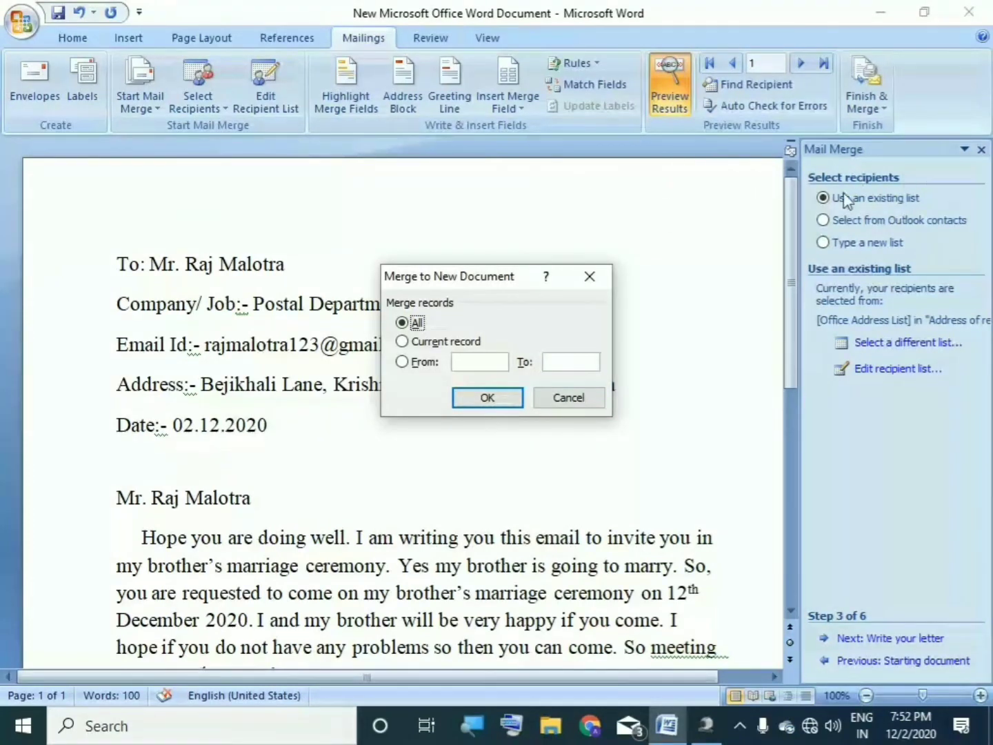
pyautogui.click(492, 398)
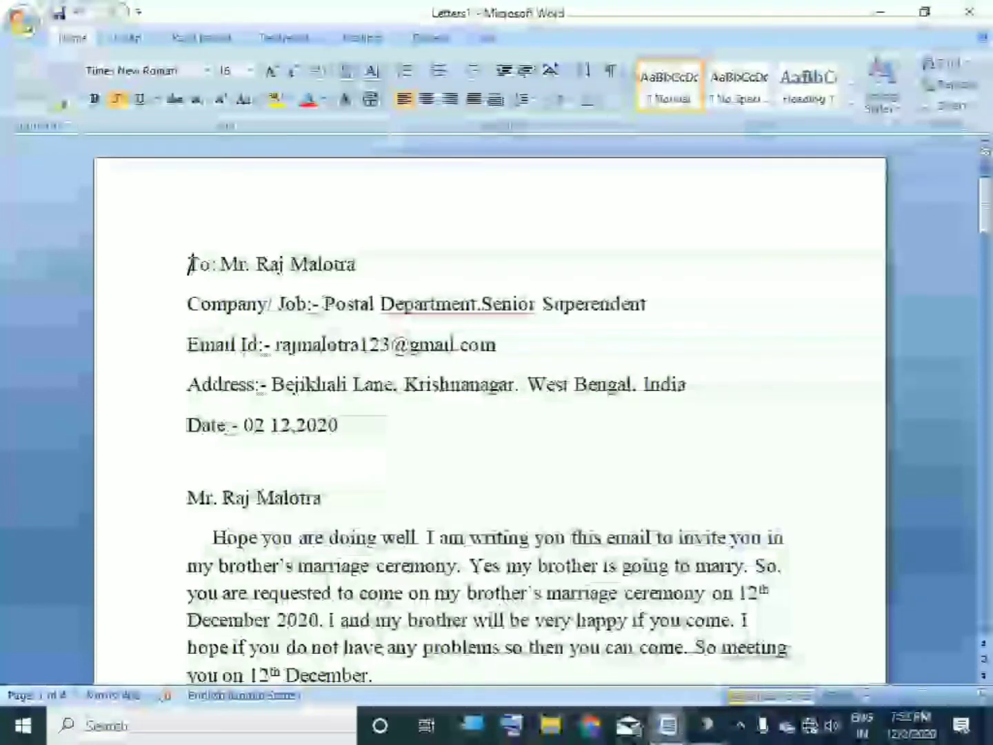
pyautogui.moveTo(667, 724)
pyautogui.click(561, 616)
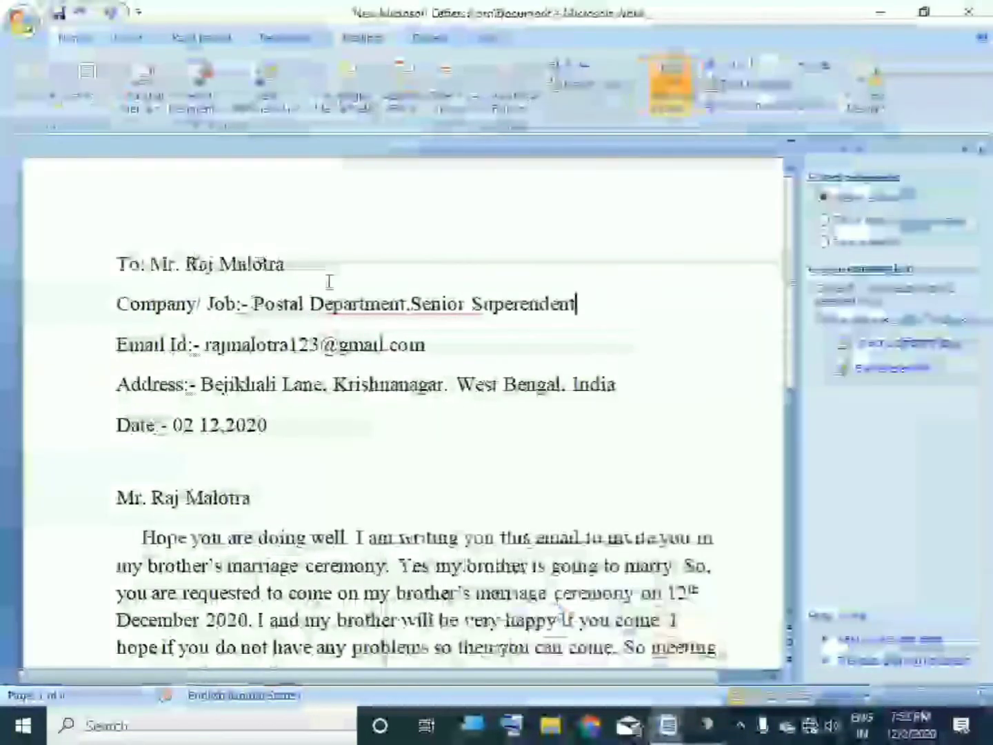
pyautogui.scroll(-2, 781, 321)
pyautogui.scroll(-3, 776, 380)
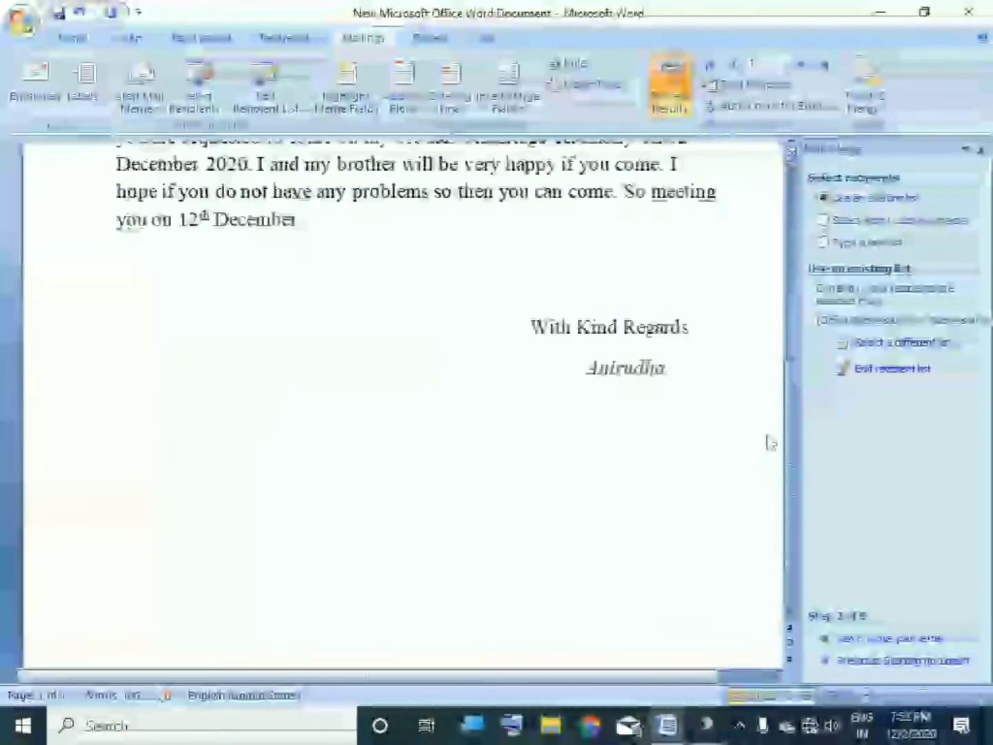
pyautogui.scroll(6, 769, 442)
pyautogui.moveTo(667, 724)
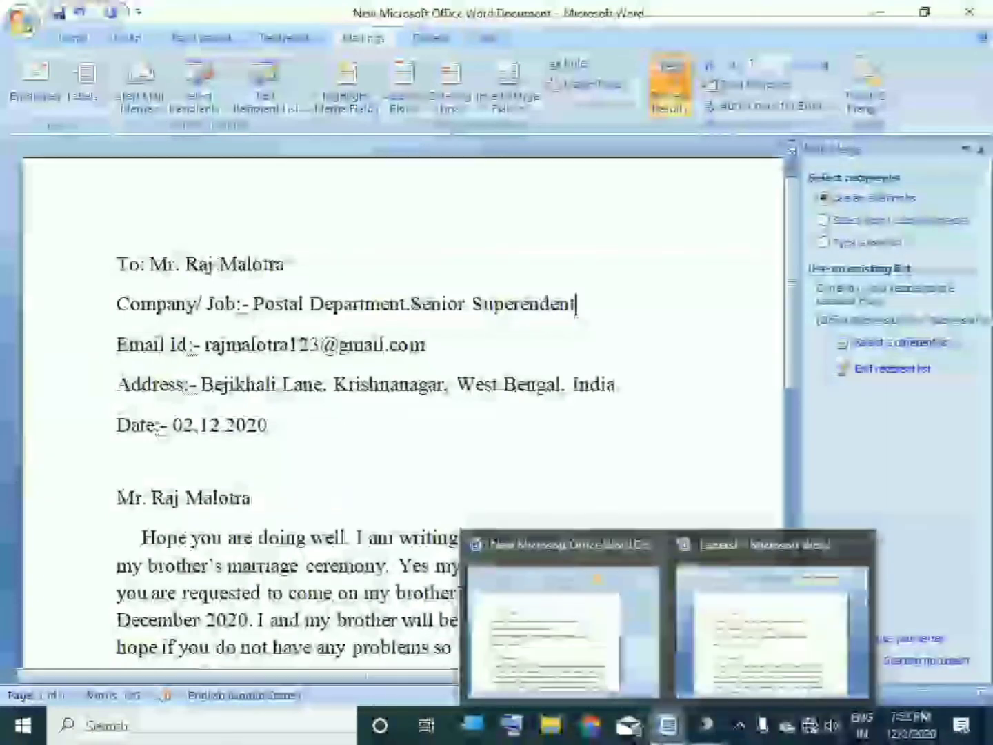
pyautogui.click(766, 621)
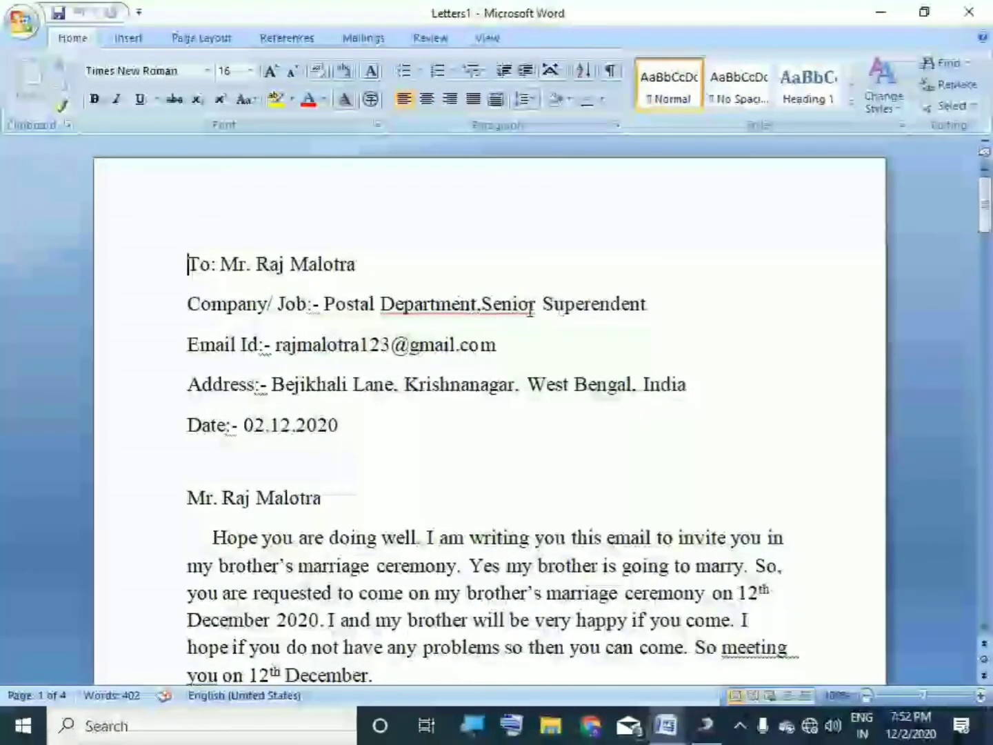
# Step: Insert commas between company and post on the Department and Tax letters' Company/ Job lines
pyautogui.click(483, 304)
pyautogui.write(',')
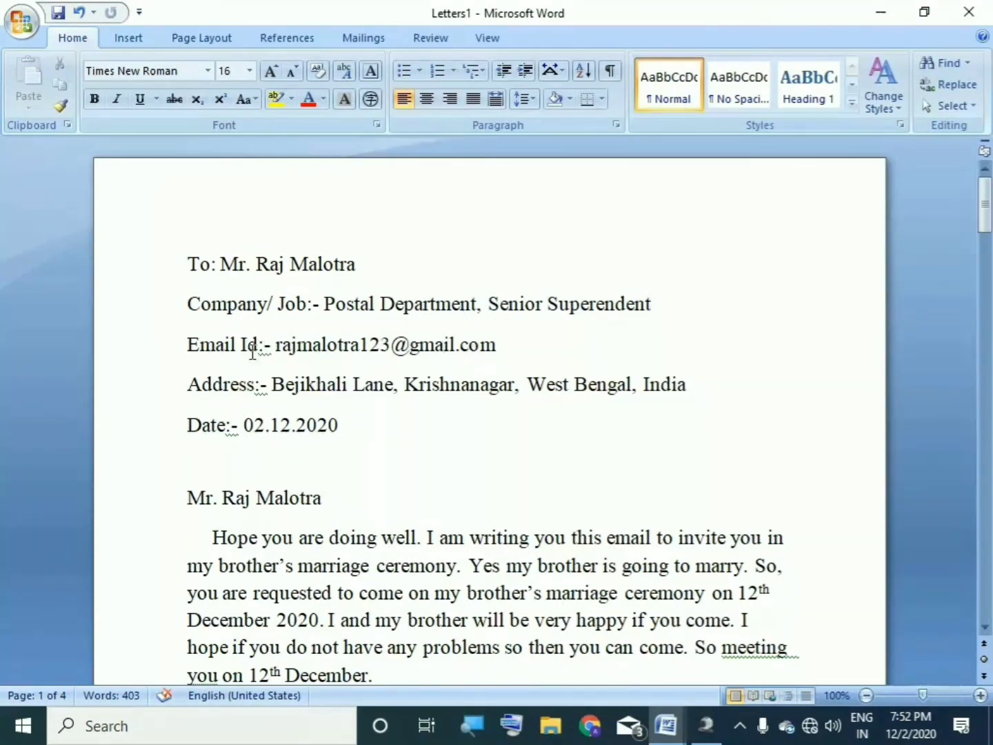
pyautogui.moveTo(984, 206); pyautogui.dragTo(984, 318)
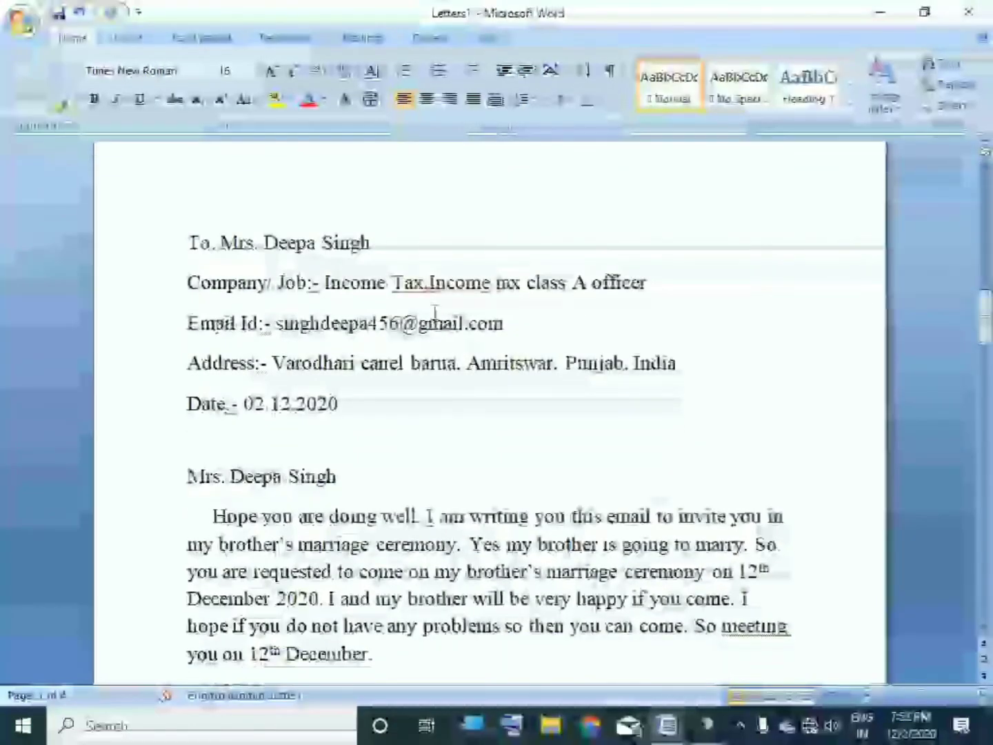
pyautogui.click(429, 283)
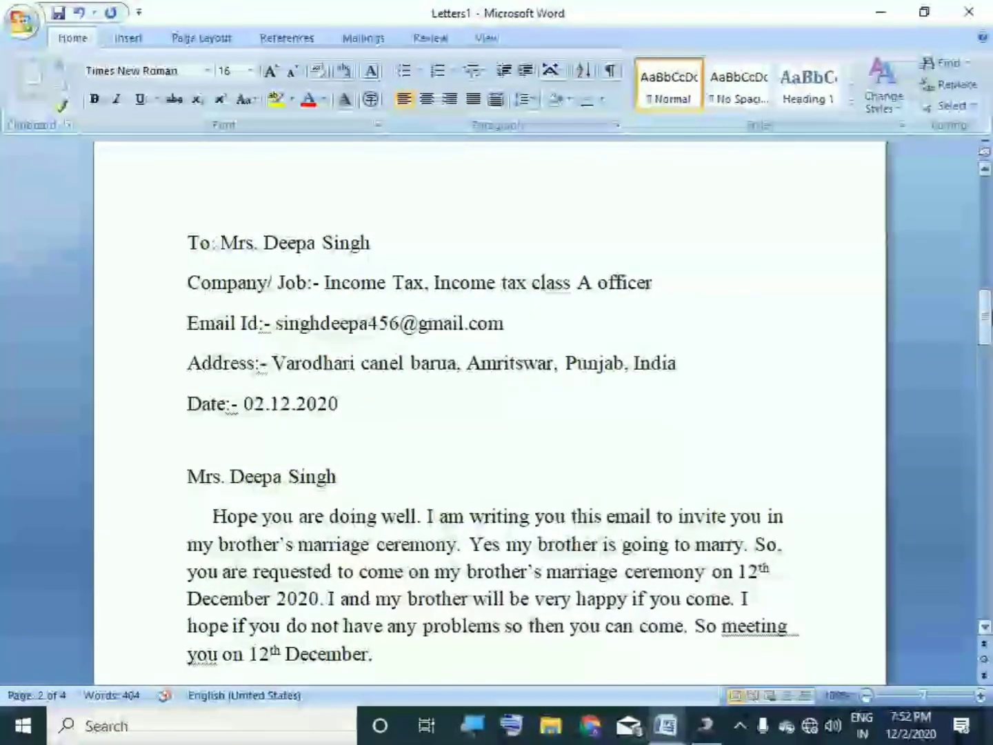
pyautogui.moveTo(986, 319); pyautogui.dragTo(990, 433)
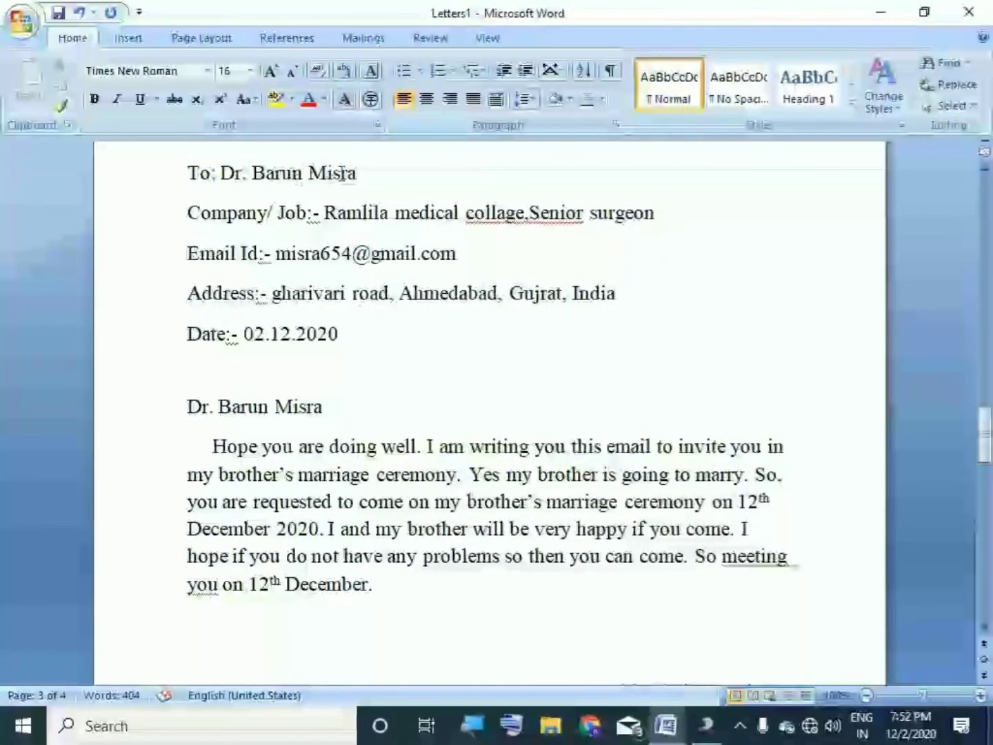
# Step: Replace the period after 'collage' with a comma and return to the Letters1 window
pyautogui.click(528, 215)
pyautogui.press('BackSpace')
pyautogui.write(',')
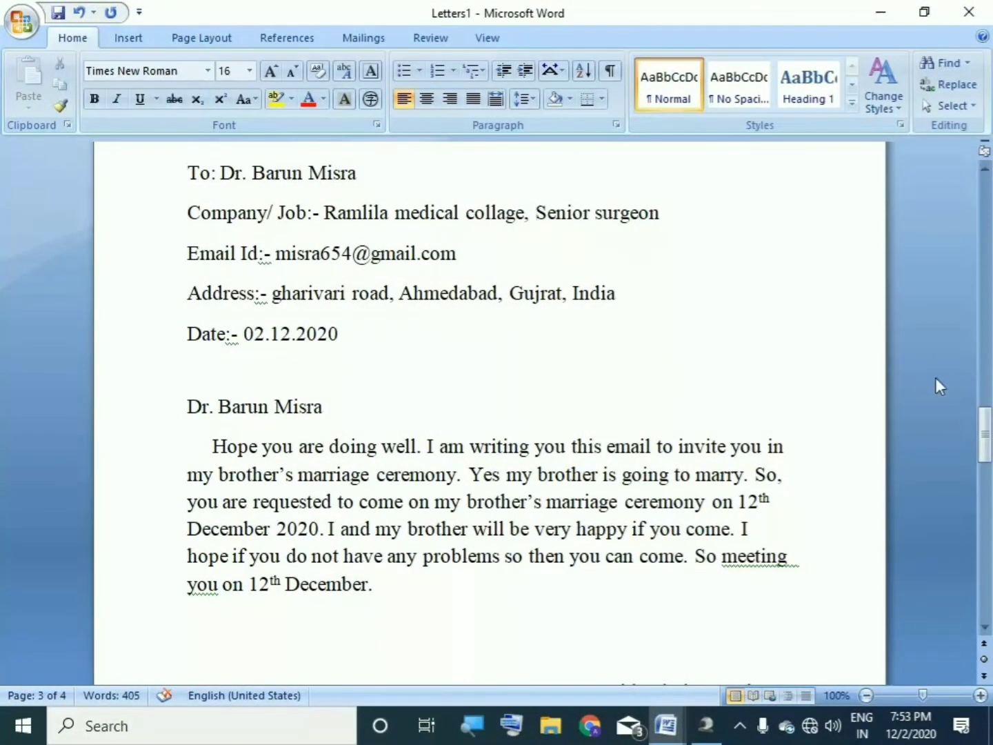
pyautogui.moveTo(989, 424); pyautogui.dragTo(988, 218)
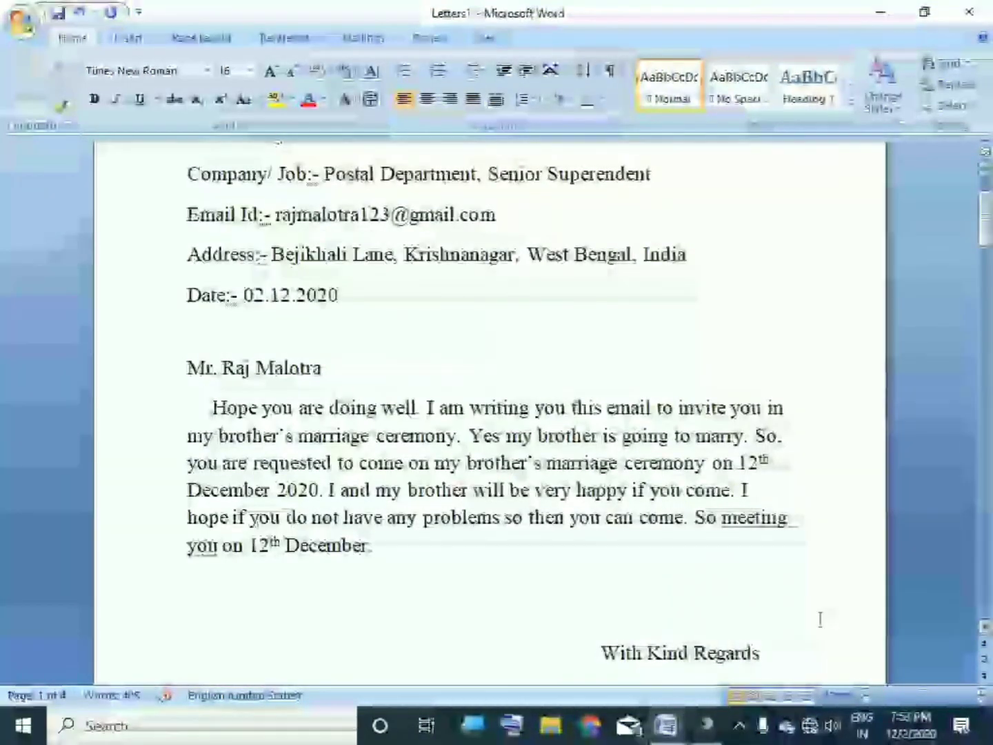
pyautogui.moveTo(665, 723)
pyautogui.click(776, 620)
pyautogui.click(701, 313)
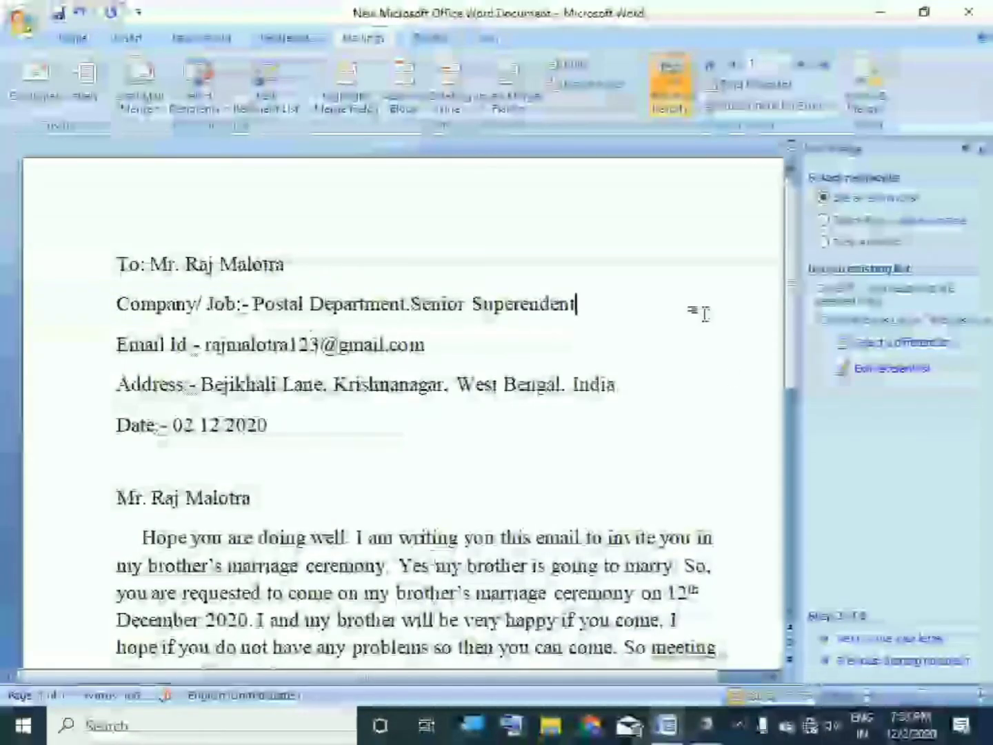
pyautogui.moveTo(664, 723)
pyautogui.click(730, 626)
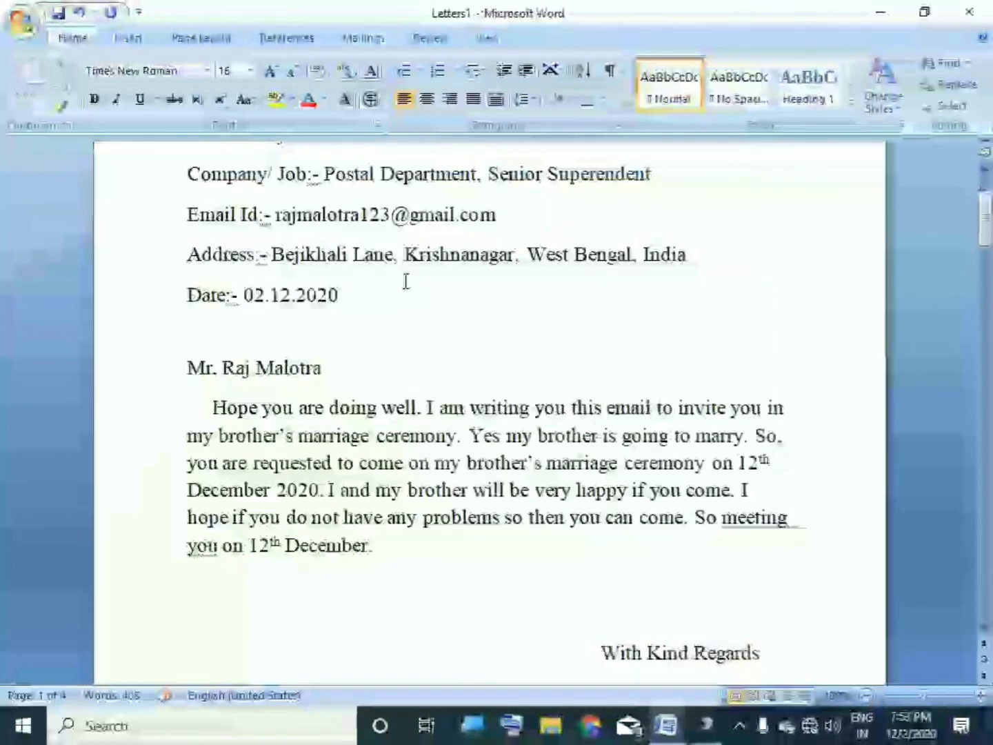
pyautogui.moveTo(988, 231)
pyautogui.mouseDown()
pyautogui.moveTo(990, 218)
pyautogui.moveTo(991, 490)
pyautogui.moveTo(989, 210)
pyautogui.mouseUp()
# Step: Bring the USB2.0 PC Camera webcam window to the front
pyautogui.click(711, 725)
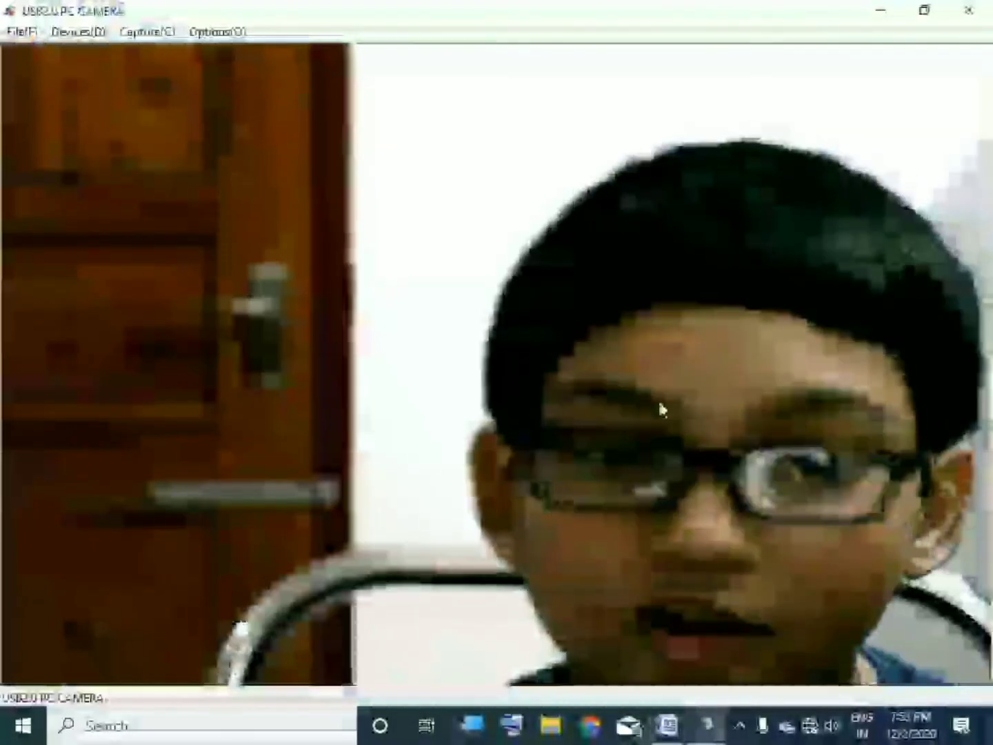